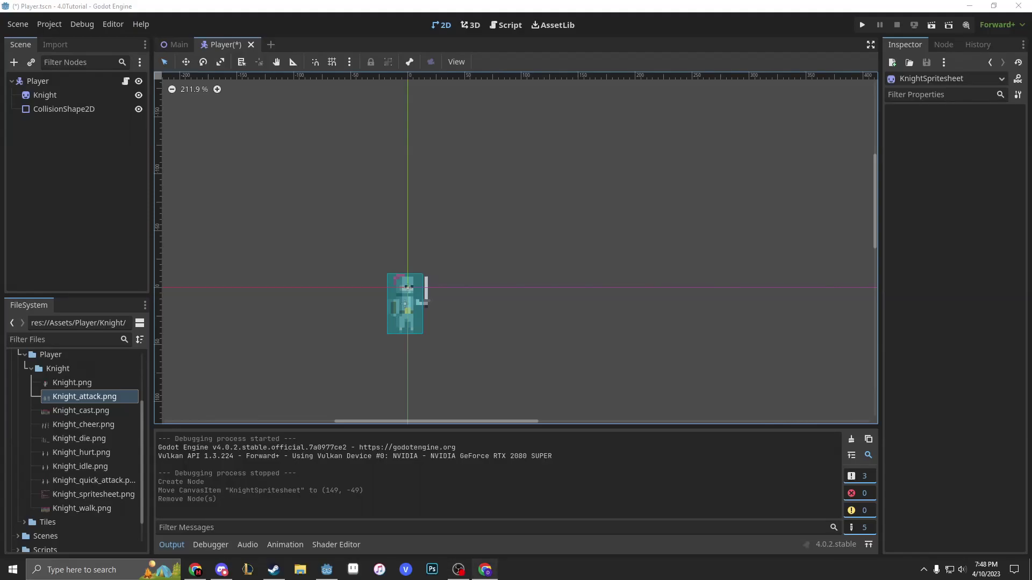
left_click(485, 569)
left_click_drag(379, 41, 378, 30)
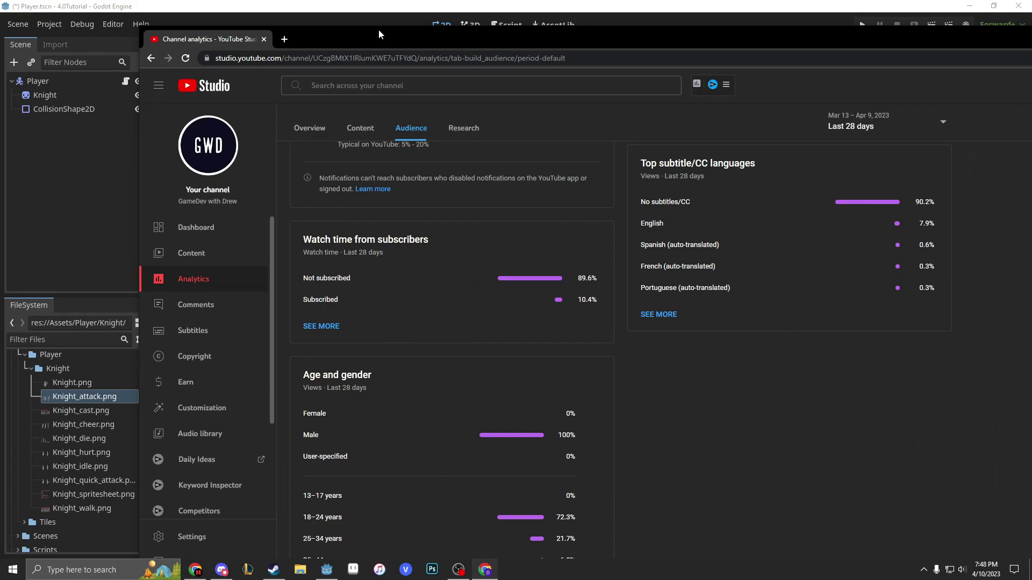
left_click_drag(378, 29, 382, 47)
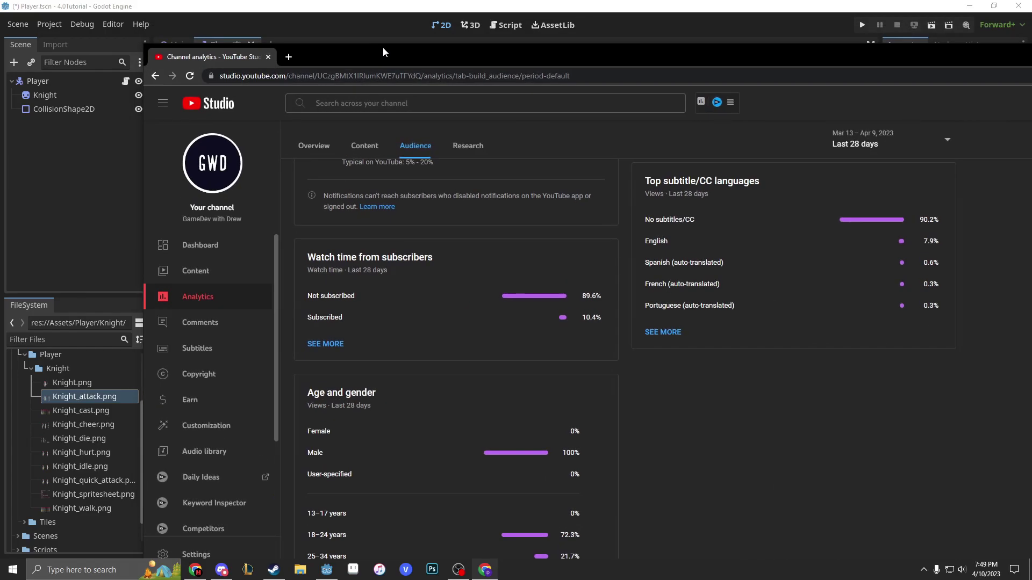
left_click_drag(383, 47, 1031, 155)
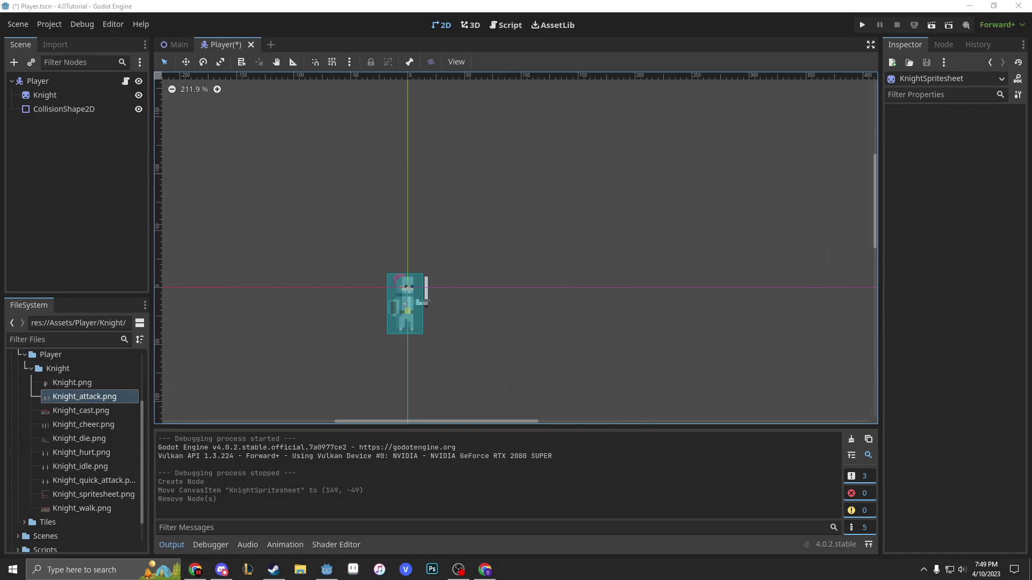
left_click(696, 223)
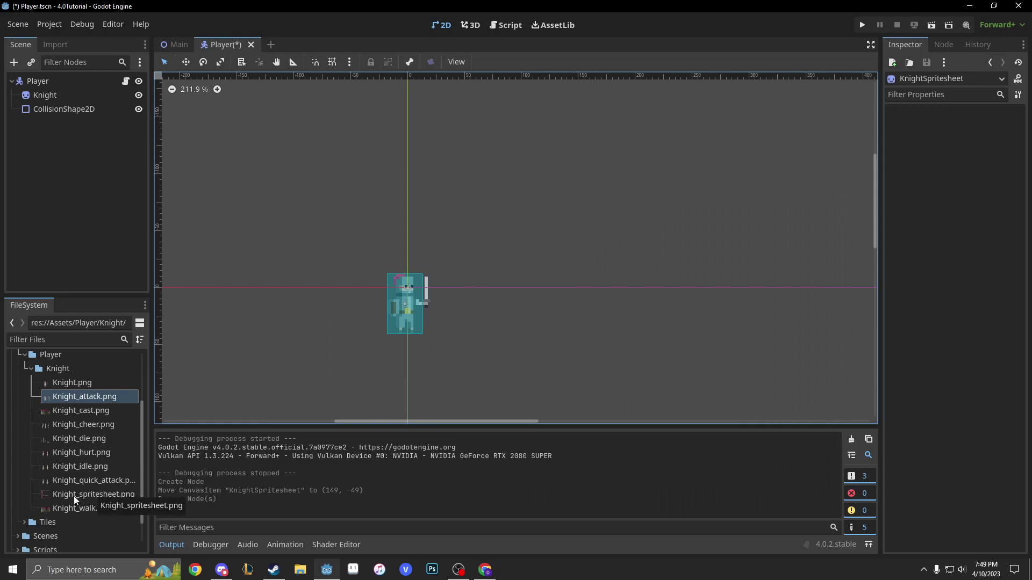
Save the Player scene and delete its Knight sprite node
middle_click_drag(324, 247, 399, 183)
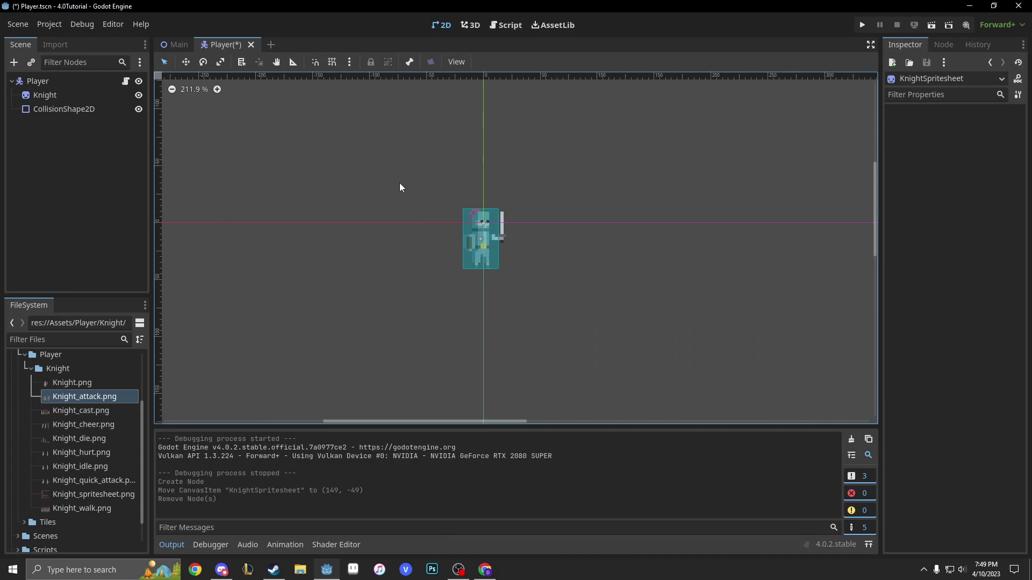
key("ctrl+s")
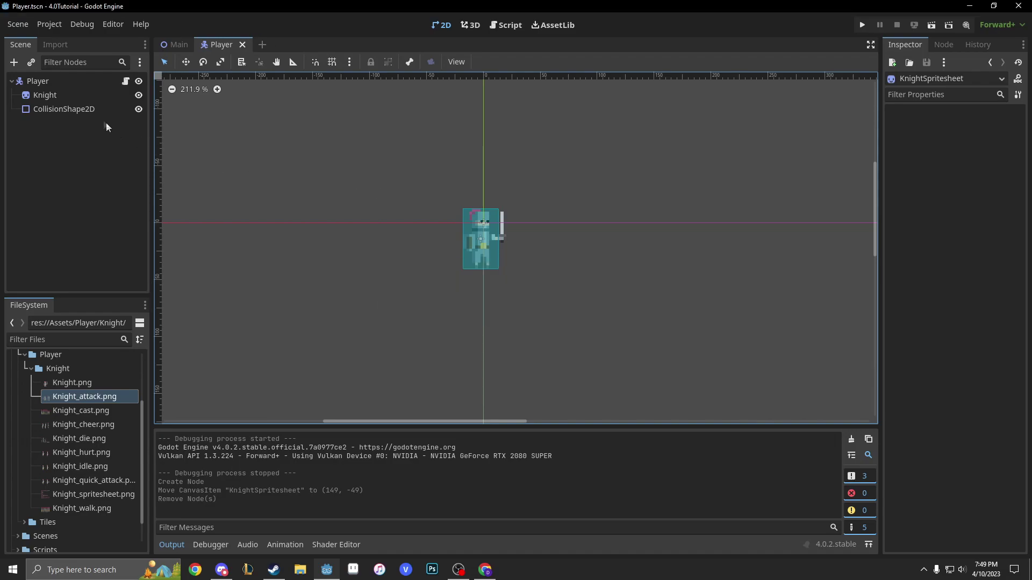
left_click(59, 94)
key("Delete")
key("Return")
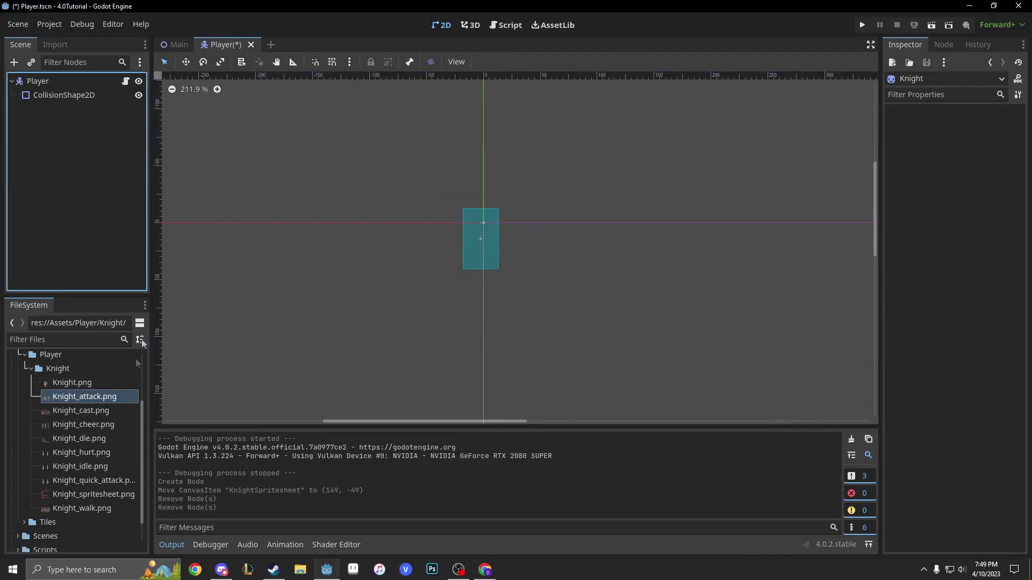
left_click_drag(89, 495, 512, 224)
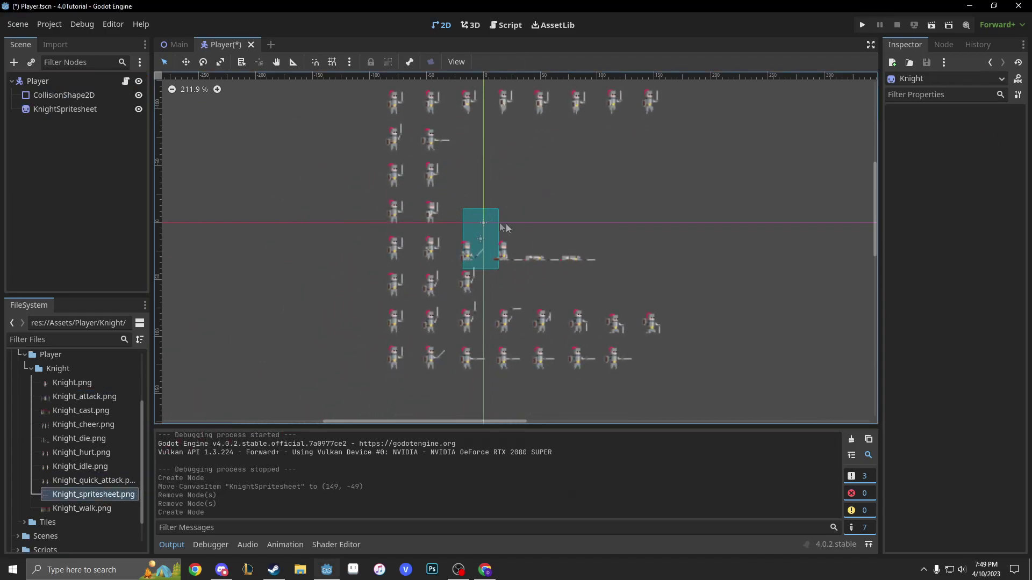
left_click(395, 97)
left_click_drag(394, 97, 372, 114)
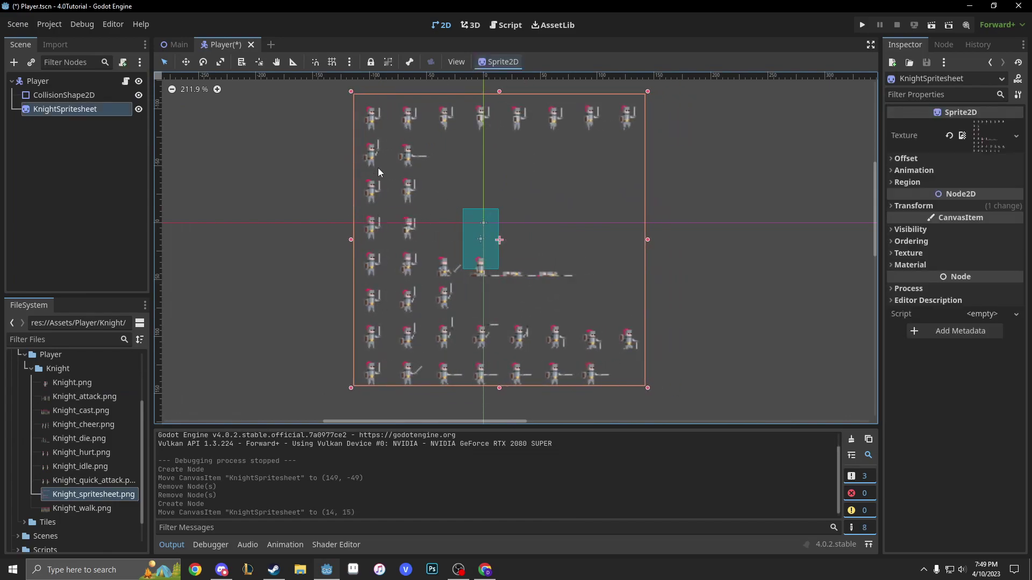
key("Delete")
key("Return")
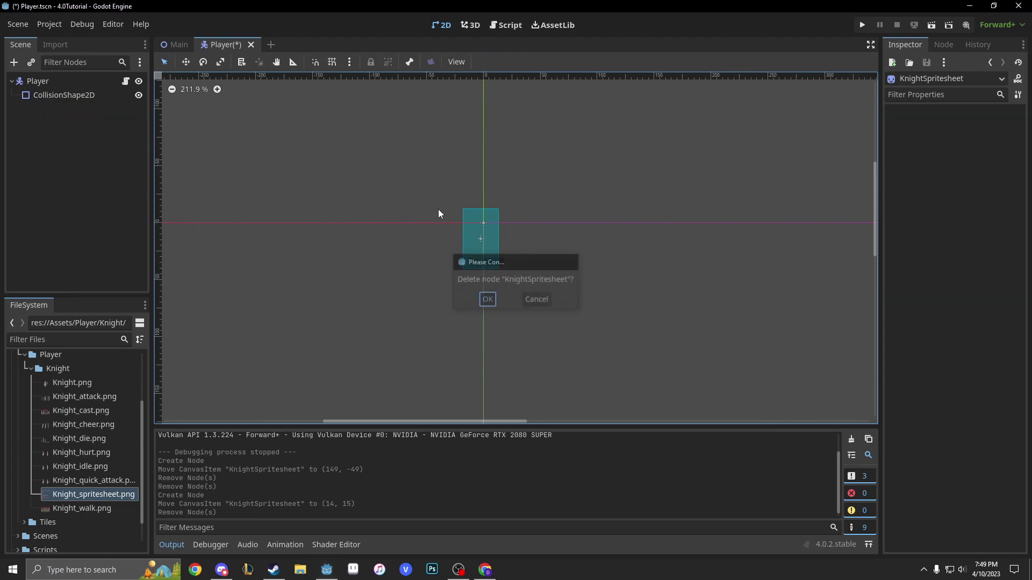
Set the project's default canvas texture filter to Nearest in the rendering texture settings
left_click(53, 29)
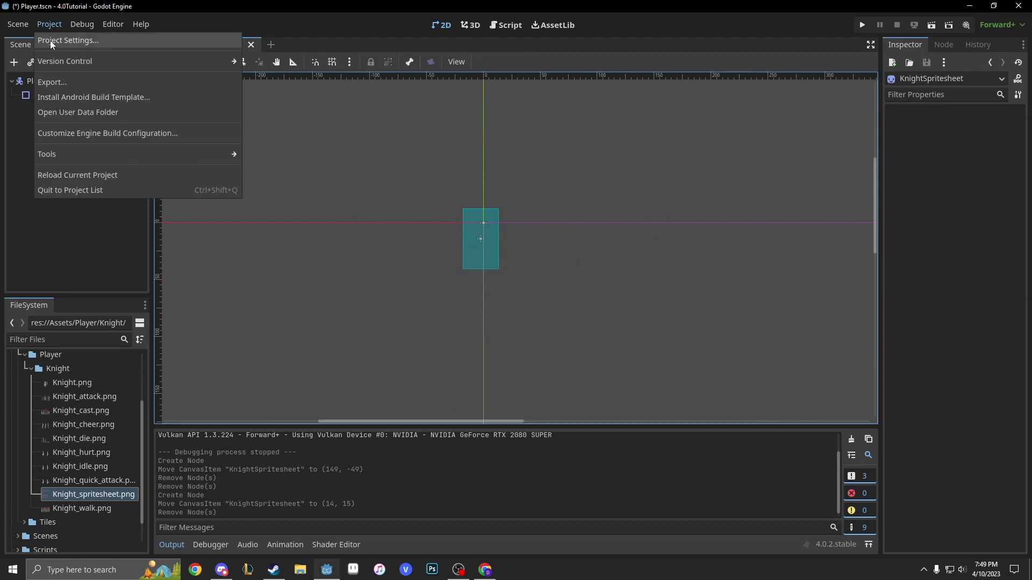
left_click(50, 40)
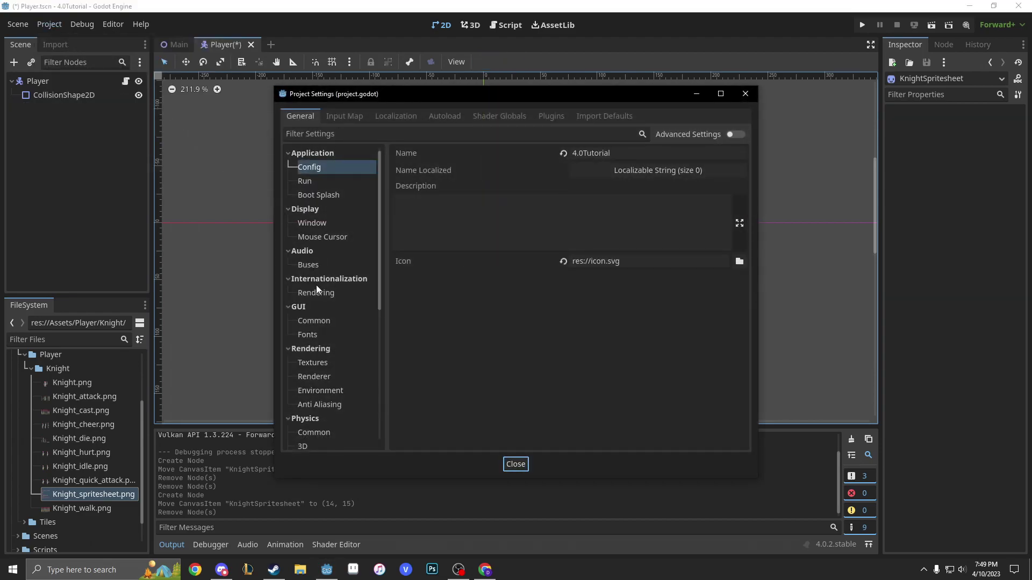
scroll(326, 374, "down", 2)
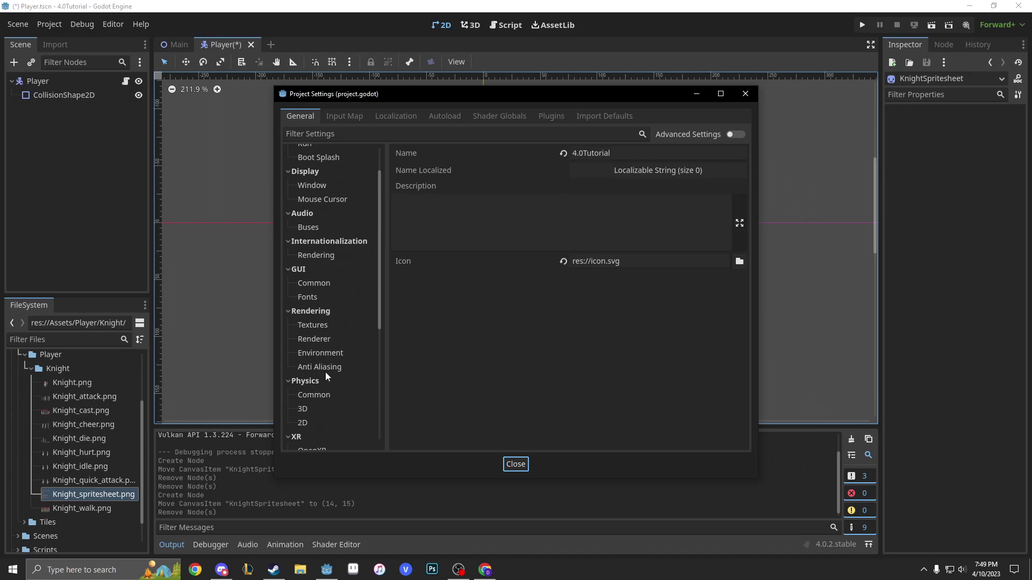
left_click(316, 323)
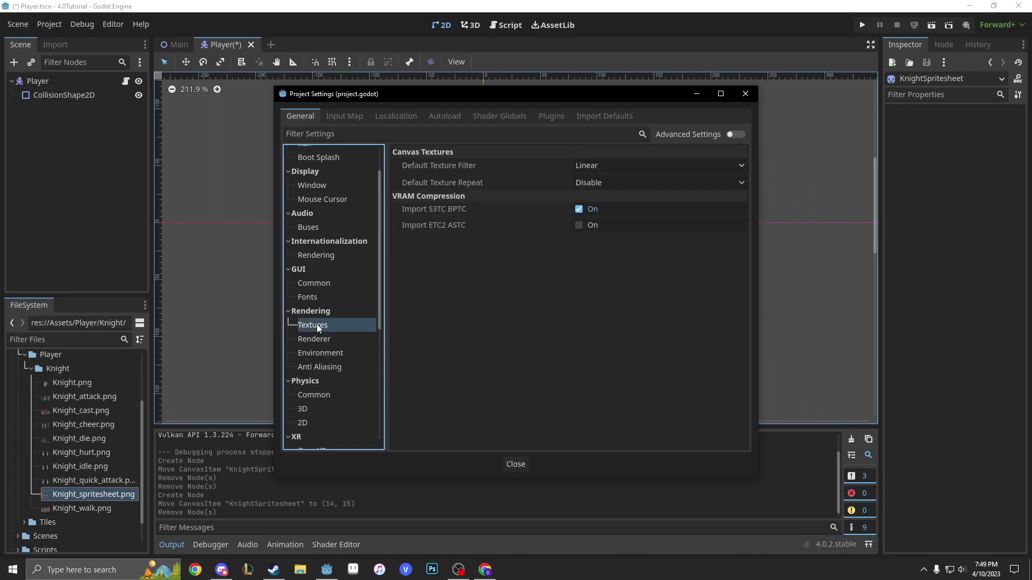
left_click(600, 167)
left_click(616, 182)
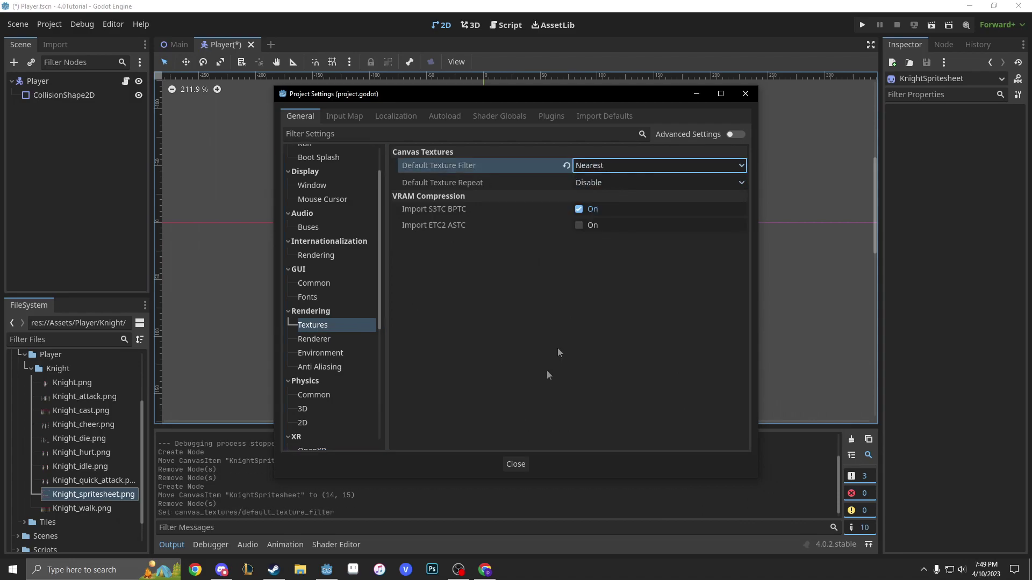
left_click(516, 464)
Add Knight_spritesheet.png to the Player scene as a sprite and move it to about (67, 23)
left_click_drag(80, 466, 394, 295)
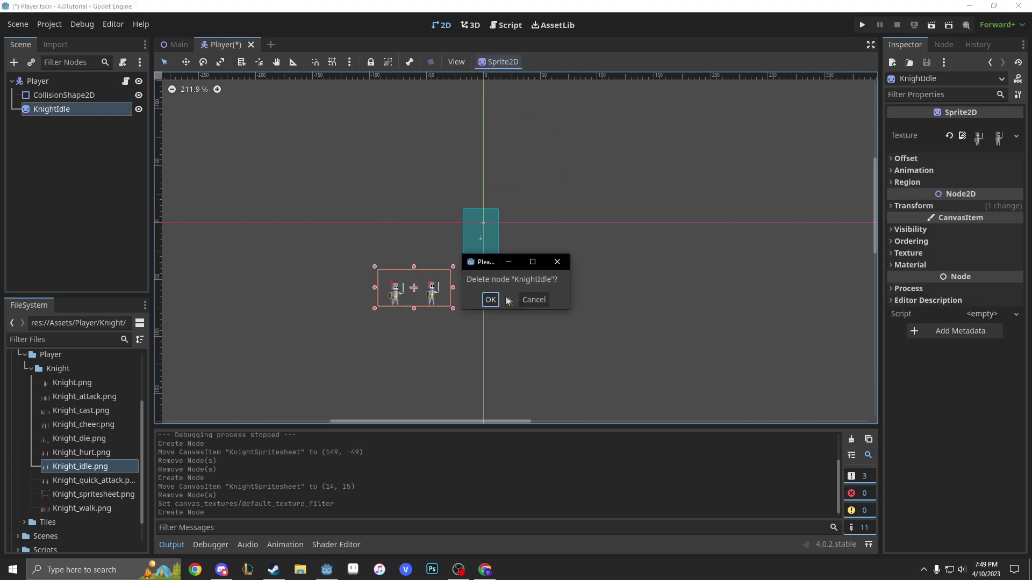
left_click(489, 299)
left_click_drag(60, 495, 569, 237)
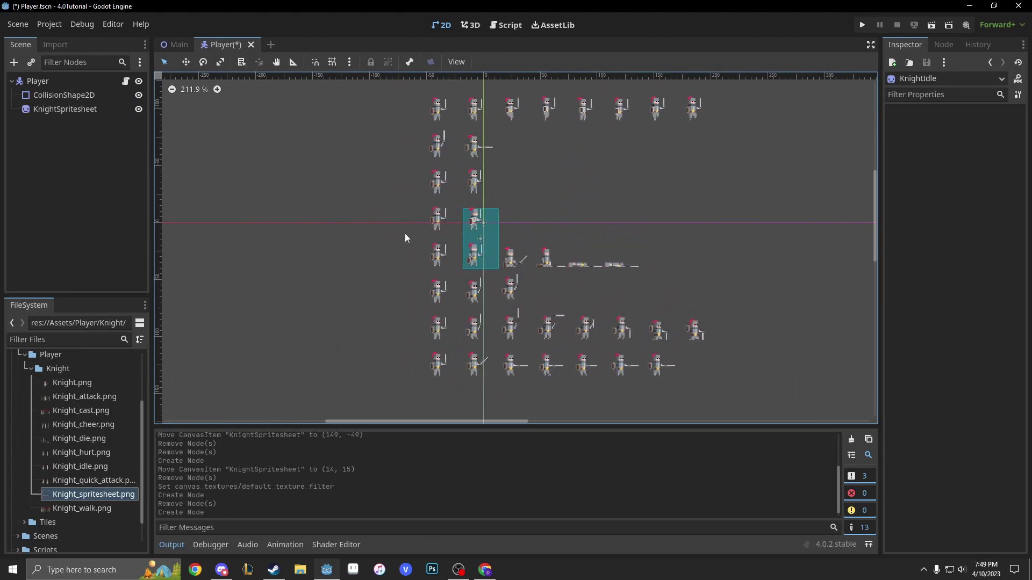
left_click_drag(473, 106, 389, 117)
left_click_drag(448, 150, 520, 147)
left_click_drag(463, 120, 472, 129)
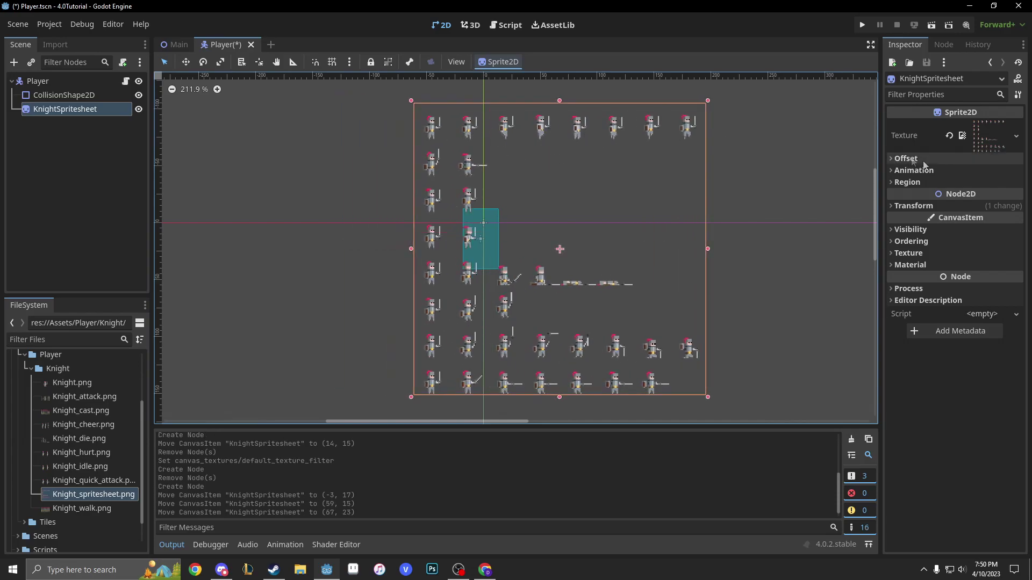
Scale the spritesheet sprite to 2.5 and move it to about (279, 279) so its first frame lies over the collision shape
left_click(921, 208)
left_click(987, 268)
type("2.5")
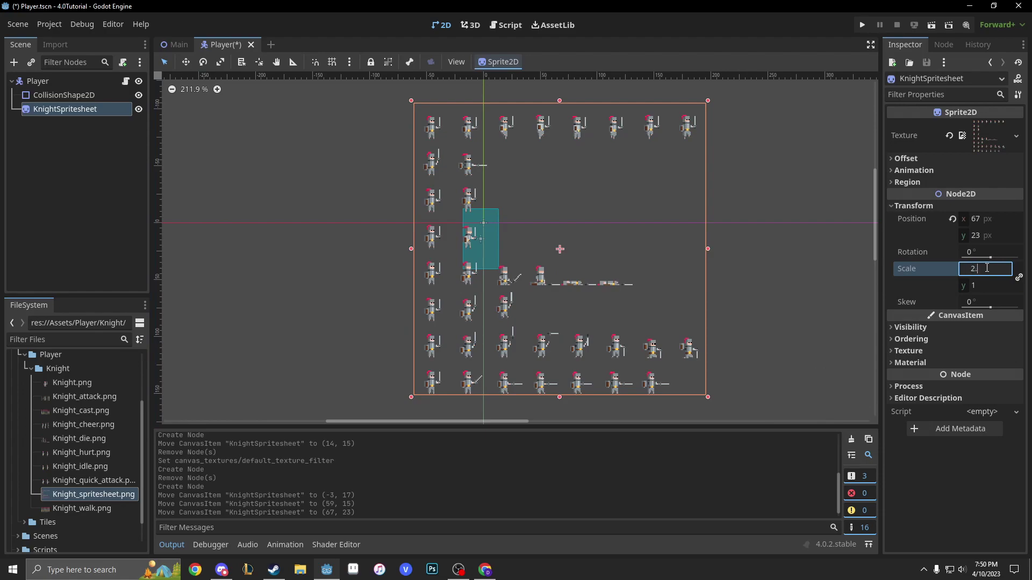
key("Return")
left_click(563, 237)
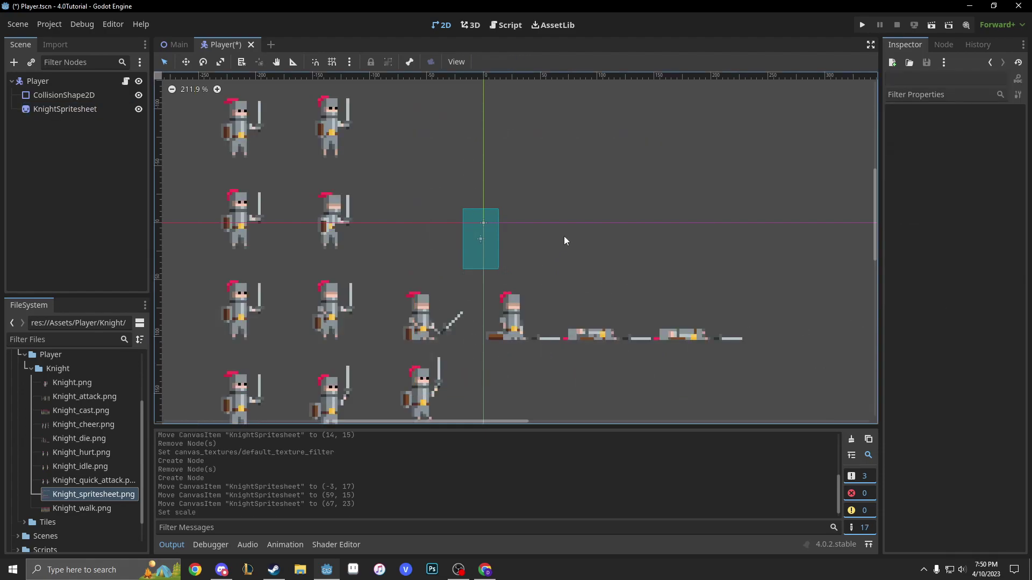
scroll(563, 237, "down", 3)
left_click_drag(369, 108, 511, 277)
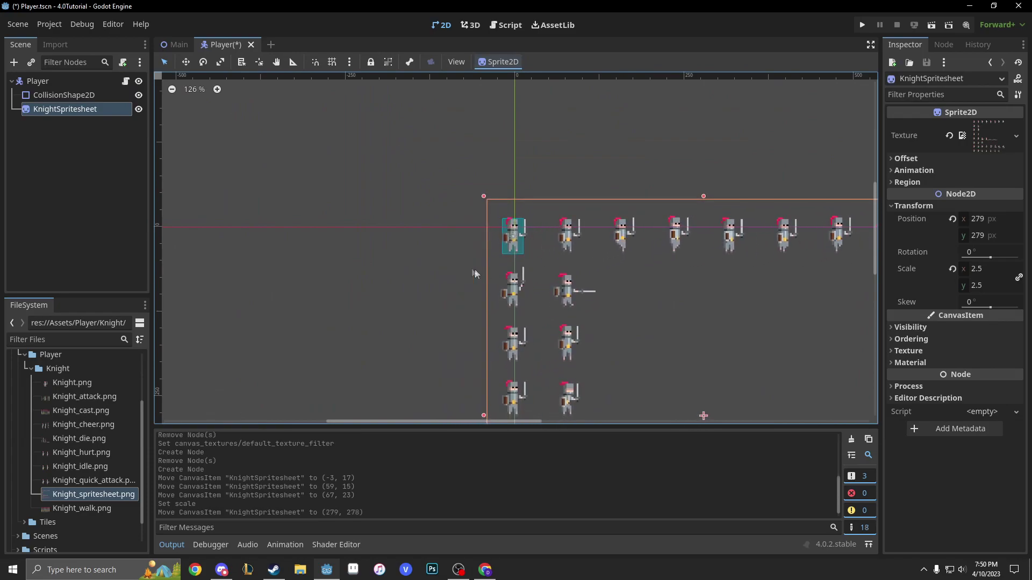
Examine the rows and columns of animation frames across the whole knight spritesheet
scroll(478, 270, "up", 1)
scroll(328, 279, "down", 3)
middle_click_drag(360, 217, 377, 235)
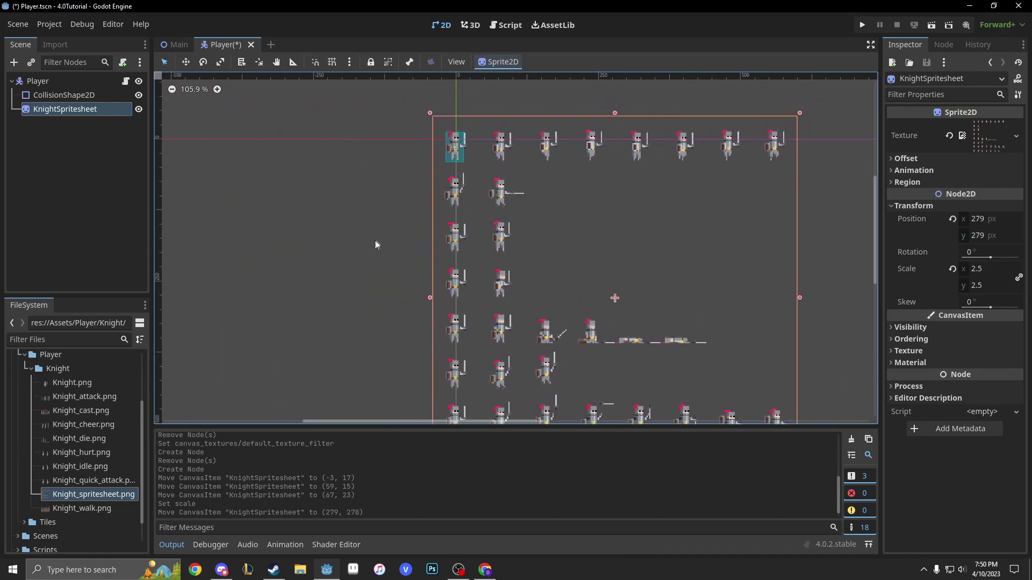
scroll(436, 160, "up", 4)
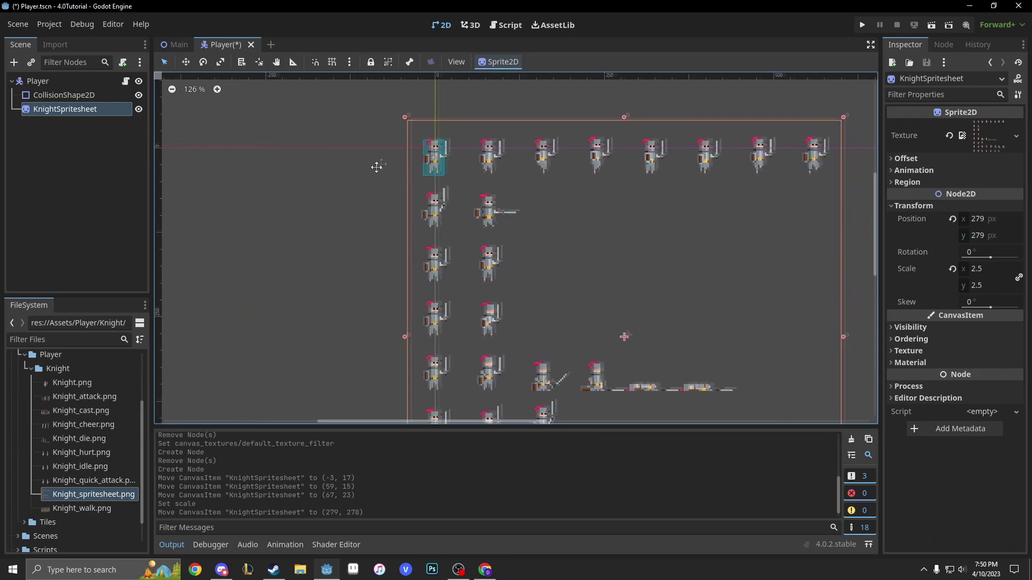
middle_click_drag(377, 183, 334, 193)
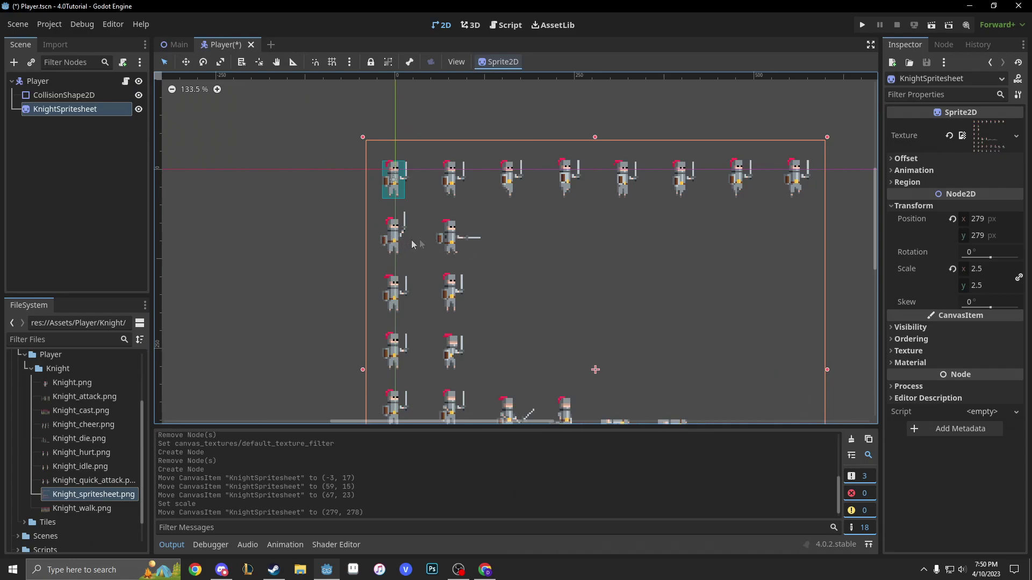
scroll(347, 205, "down", 3)
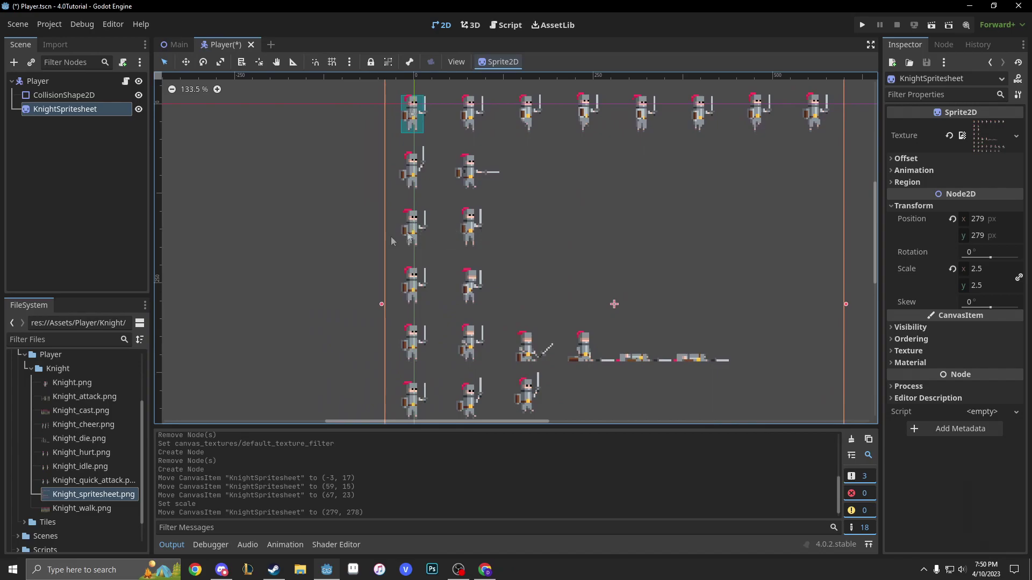
middle_click_drag(329, 260, 318, 214)
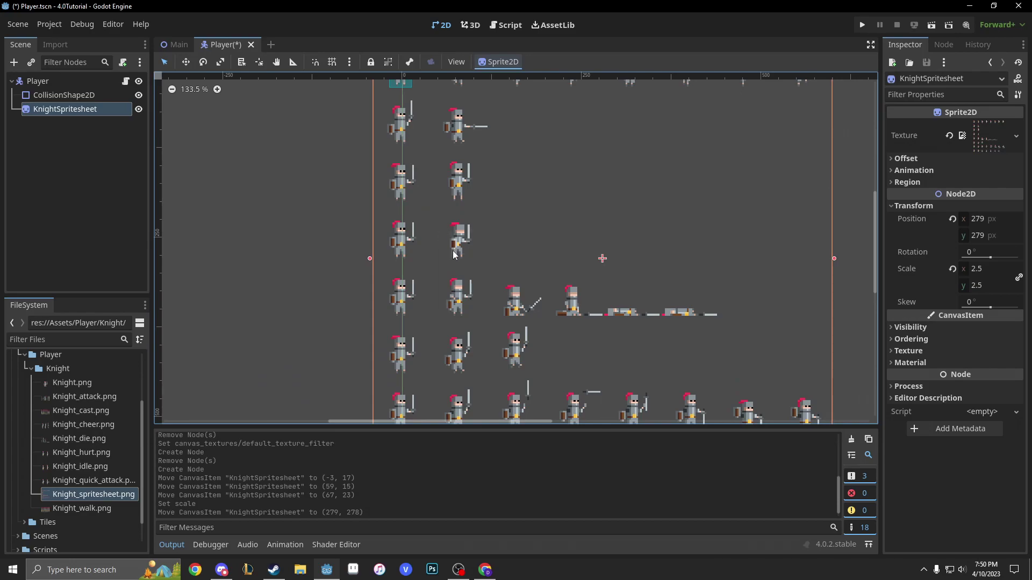
scroll(373, 254, "down", 2)
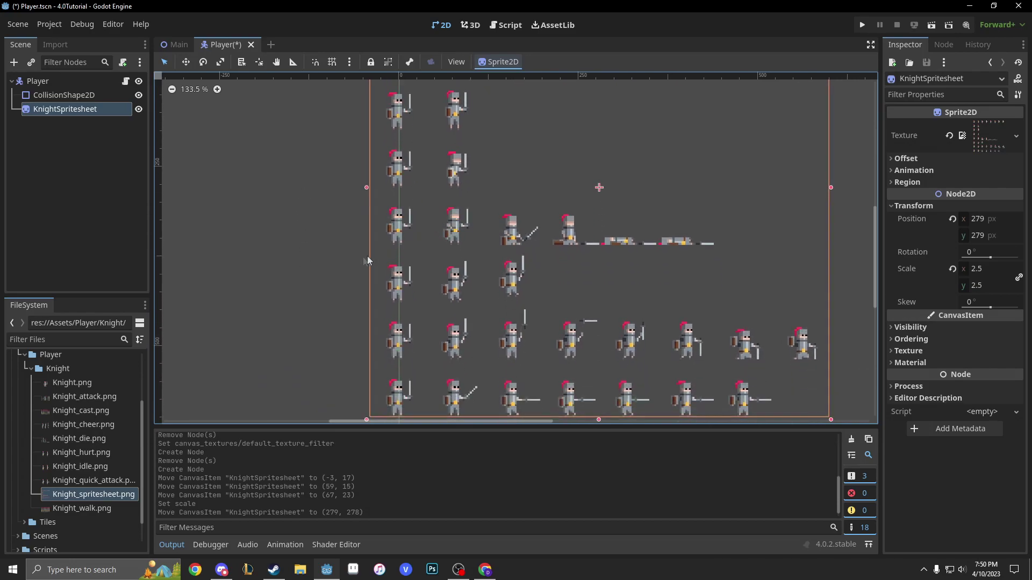
scroll(373, 254, "down", 1)
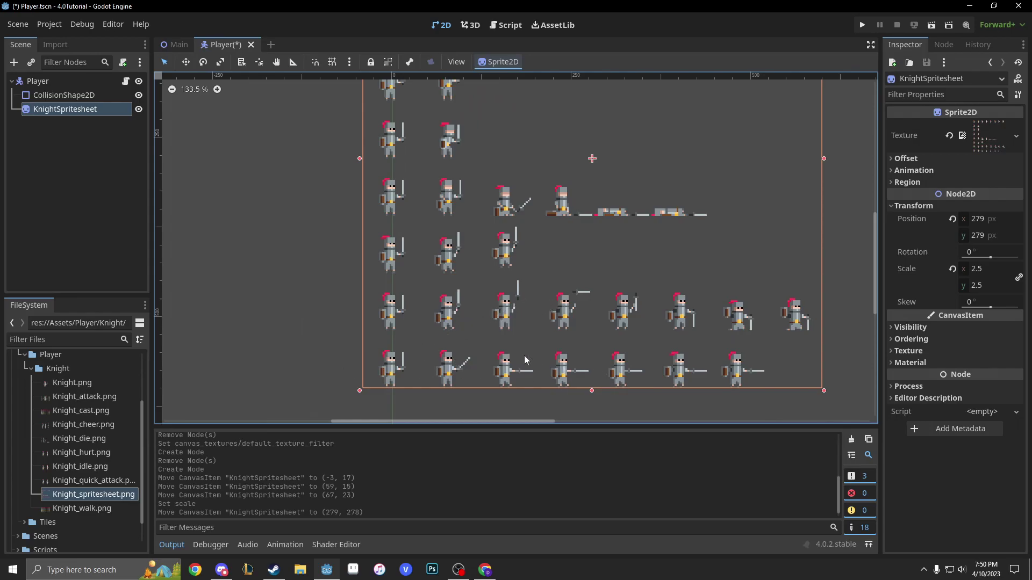
scroll(520, 326, "up", 8)
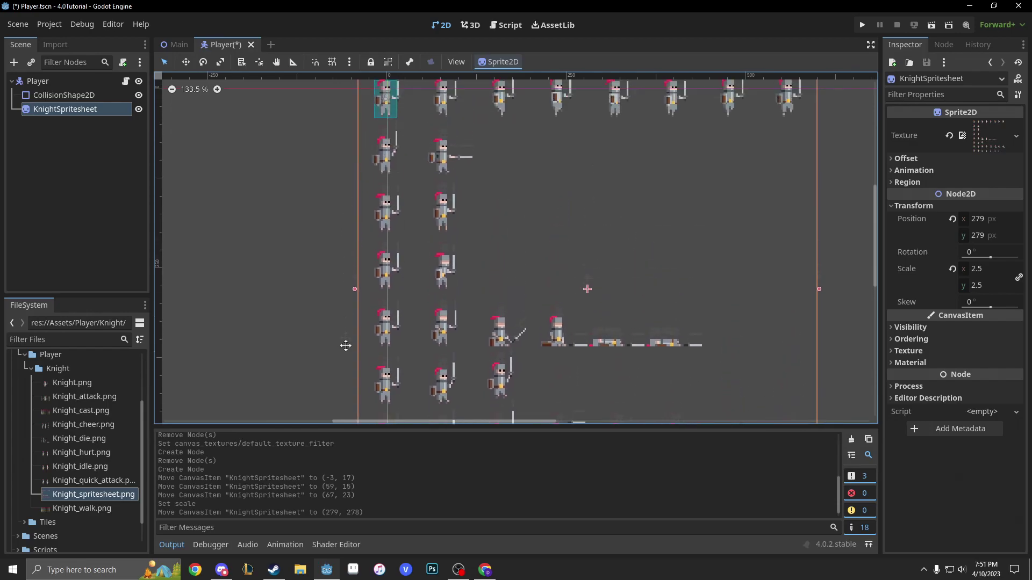
scroll(323, 238, "right", 1)
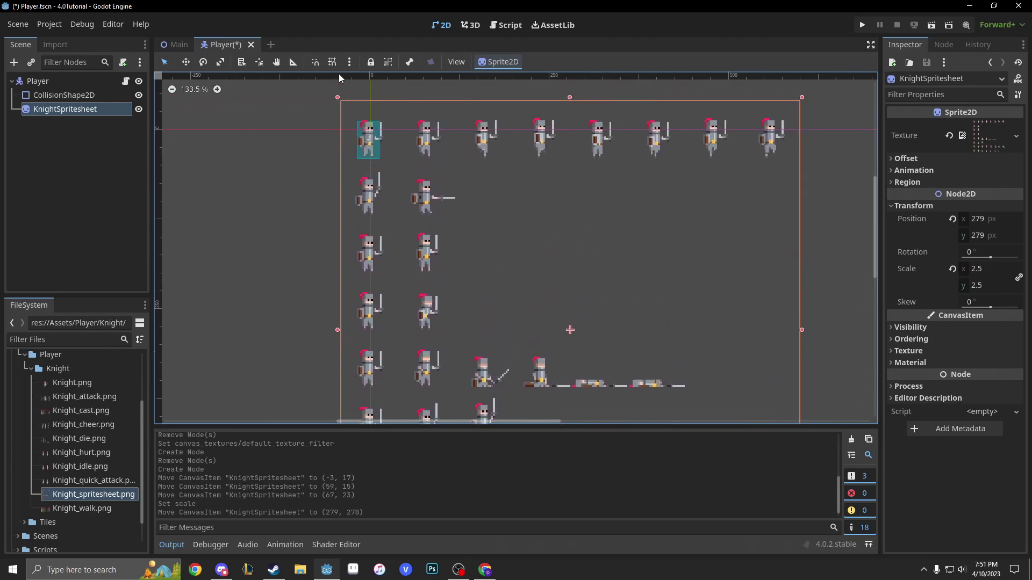
middle_click_drag(304, 123, 290, 159)
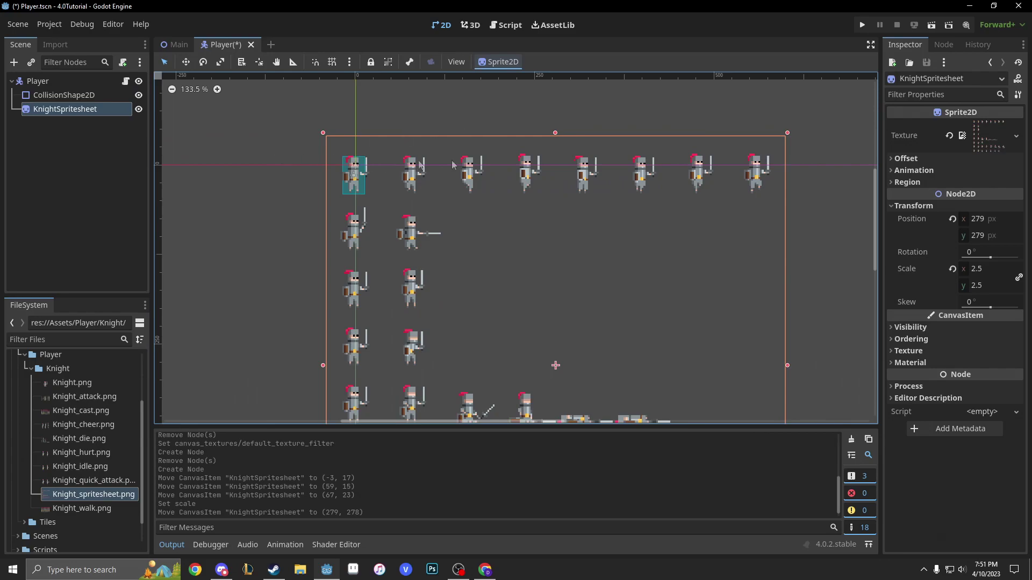
middle_click_drag(622, 104, 672, 95)
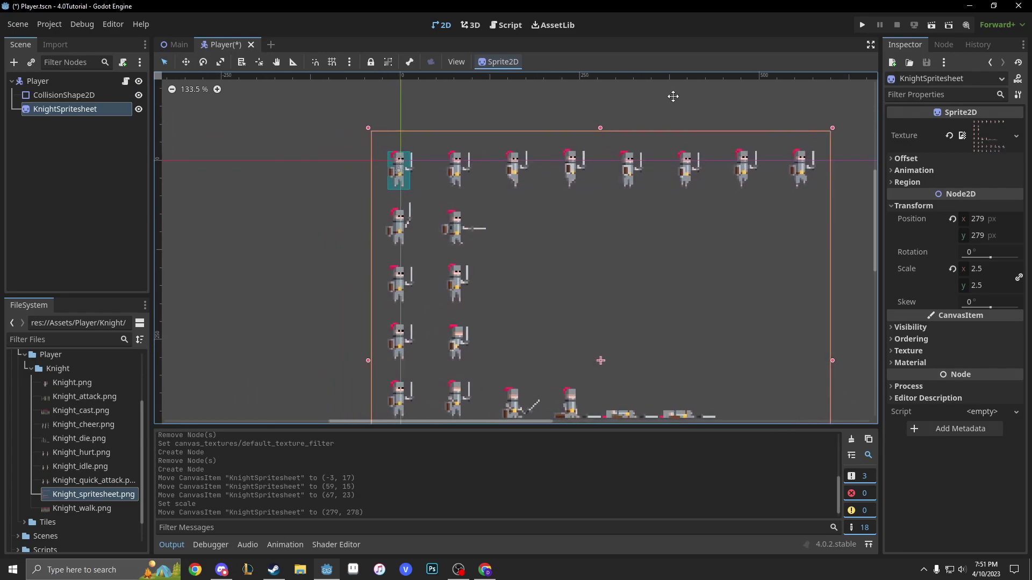
Set the spritesheet sprite's Hframes to 8 and move the sprite to about (188, 111)
left_click(919, 170)
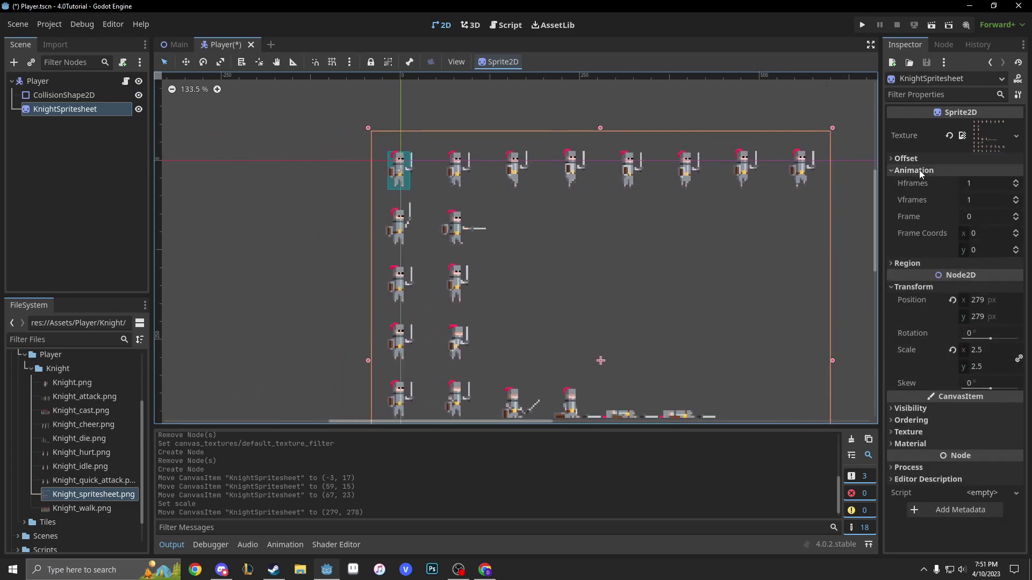
left_click(1016, 182)
left_click(1016, 182)
left_click(1016, 182)
left_click(1016, 181)
left_click(1016, 181)
left_click(1016, 182)
left_click(1016, 182)
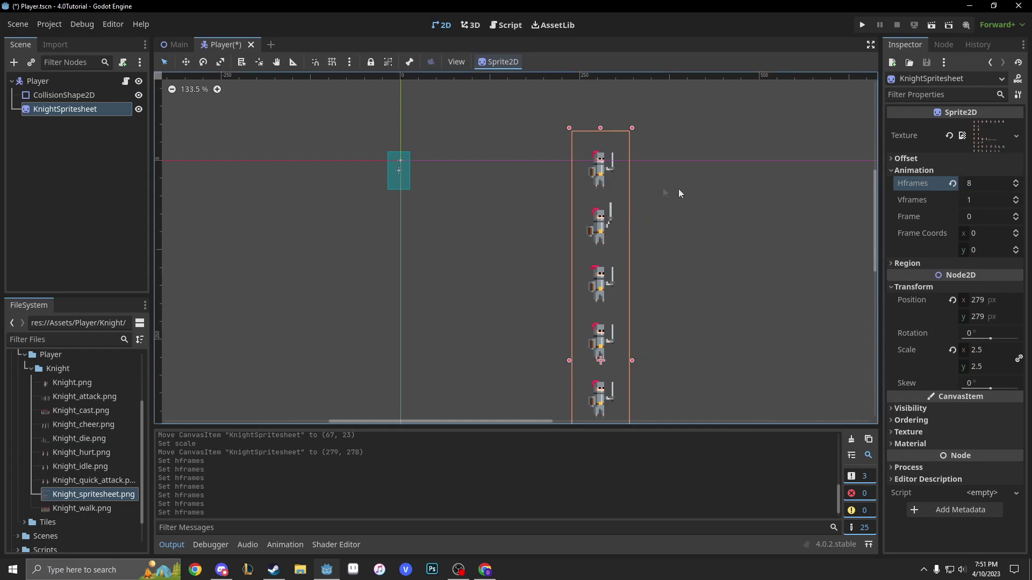
left_click_drag(617, 184, 553, 63)
scroll(623, 153, "down", 3)
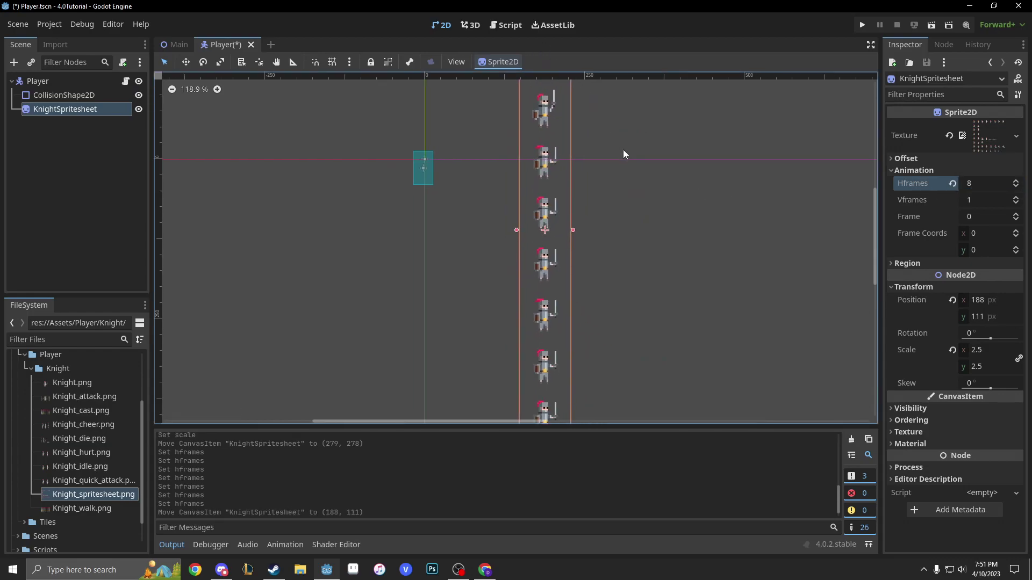
Set the spritesheet sprite's Vframes to 8
middle_click_drag(627, 198, 623, 211)
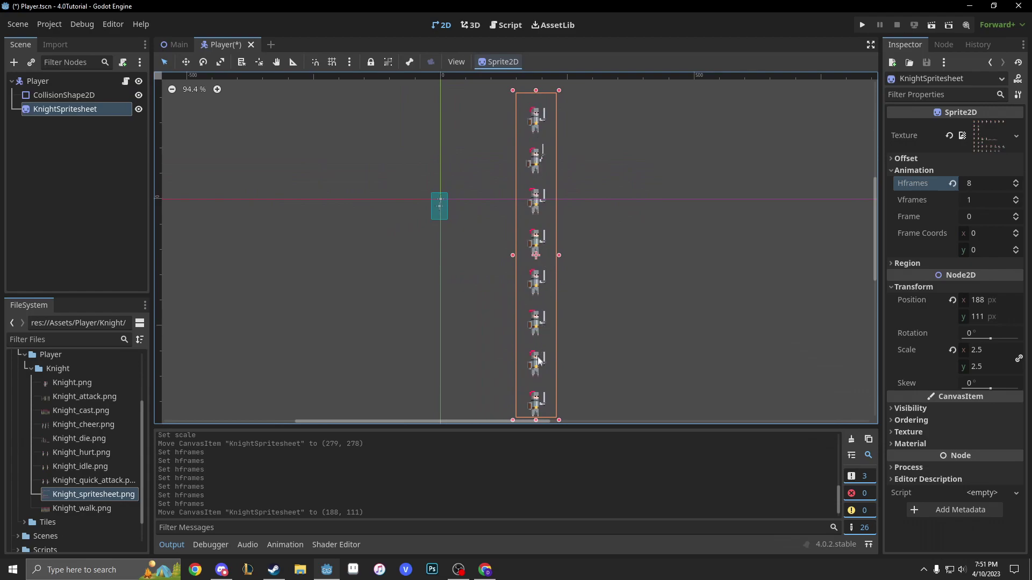
left_click(1017, 205)
left_click(1017, 201)
left_click(1017, 199)
left_click(1017, 199)
left_click(1017, 199)
left_click(1017, 199)
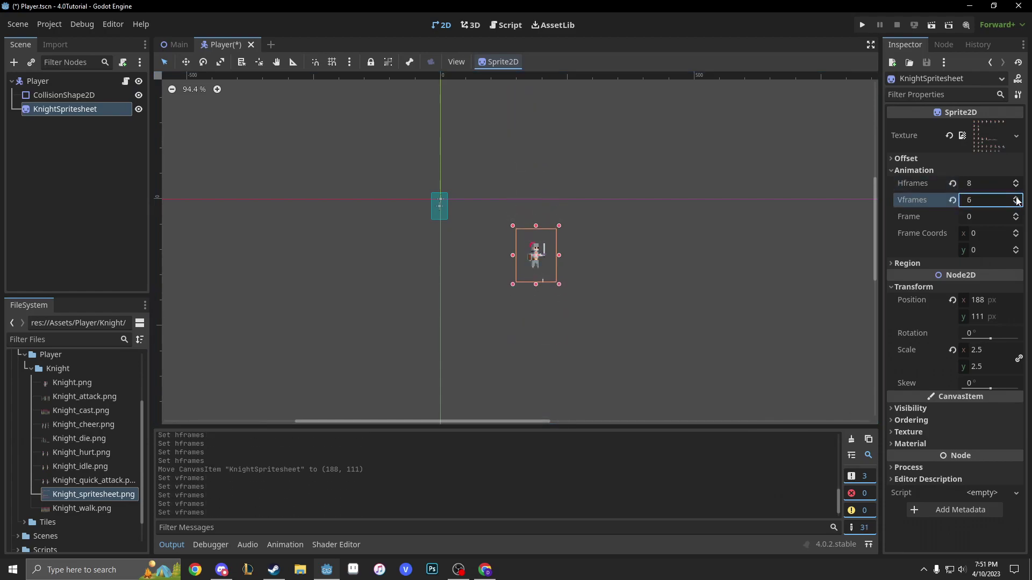
left_click(1017, 199)
left_click(1017, 199)
Move the knight sprite to (0, 0) over the collision shape and place KnightSpritesheet above CollisionShape2D in the scene tree
scroll(428, 260, "up", 3)
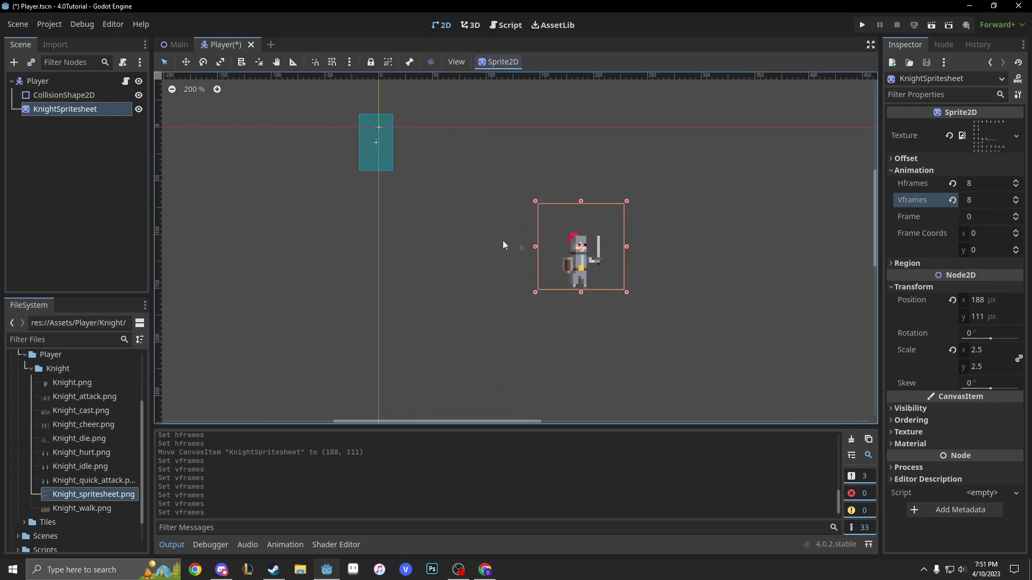
left_click(541, 244)
left_click_drag(581, 259, 379, 139)
left_click_drag(39, 108, 45, 86)
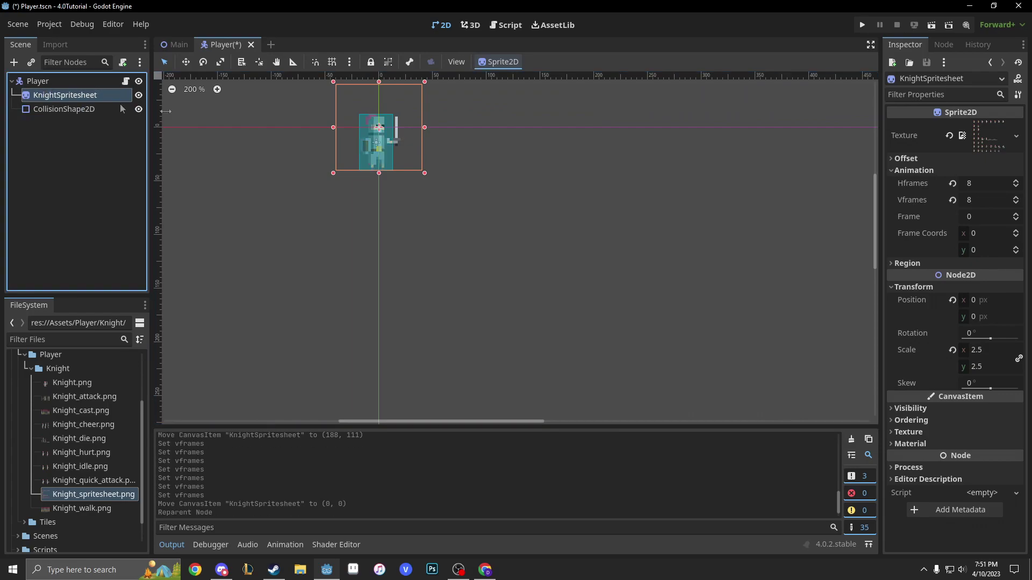
Hide CollisionShape2D and reset the knight sprite's position to its default of (0, 0)
scroll(364, 178, "up", 3)
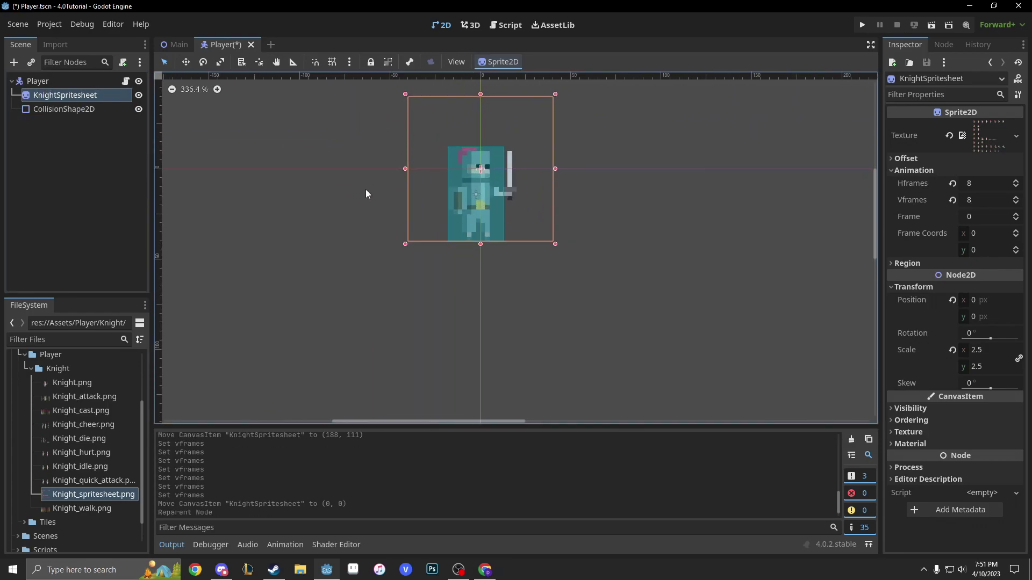
left_click(138, 110)
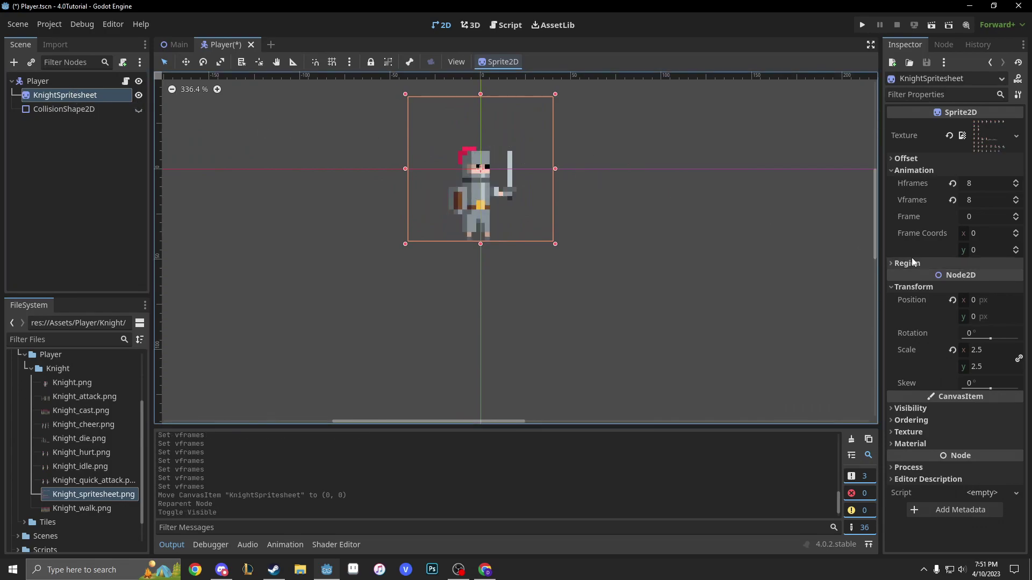
left_click(953, 300)
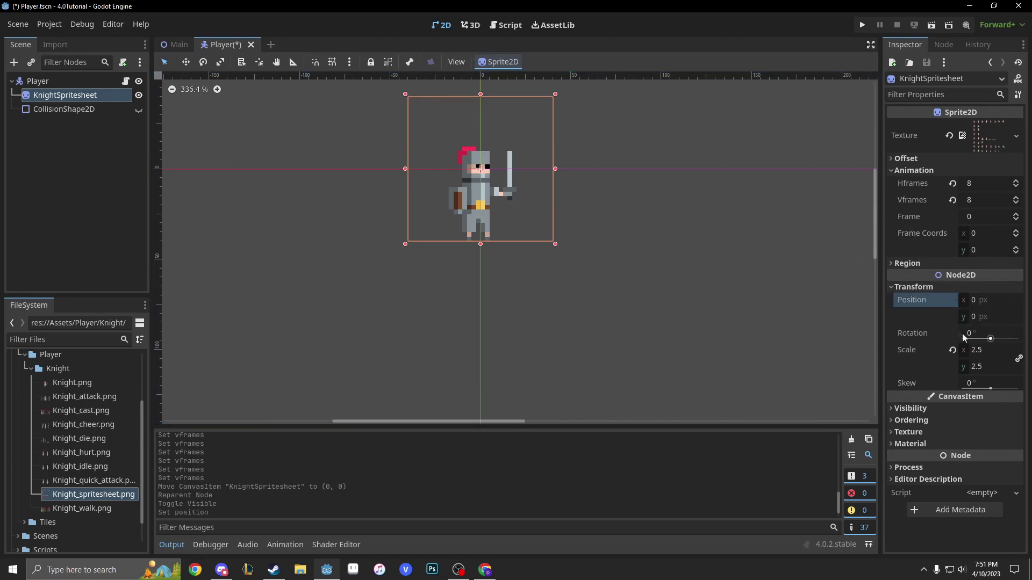
middle_click_drag(638, 236, 658, 250)
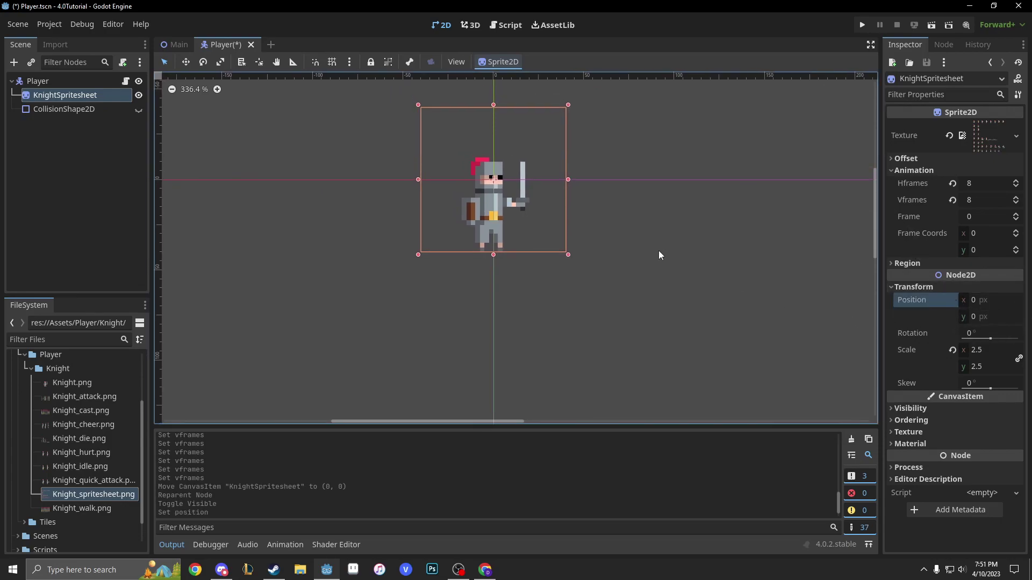
left_click(608, 247)
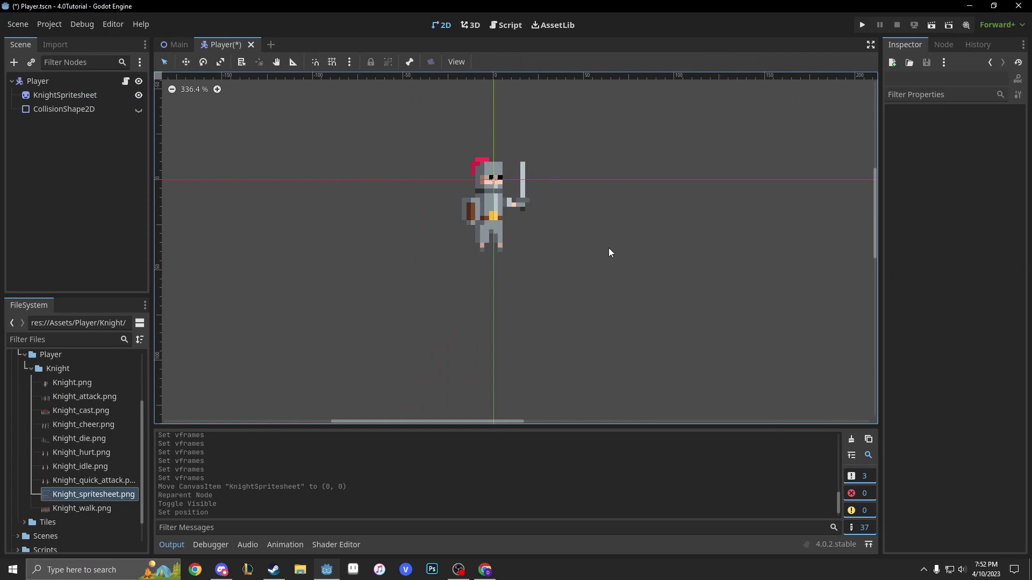
Add an AnimationPlayer node as a child of the Player node
left_click(92, 85)
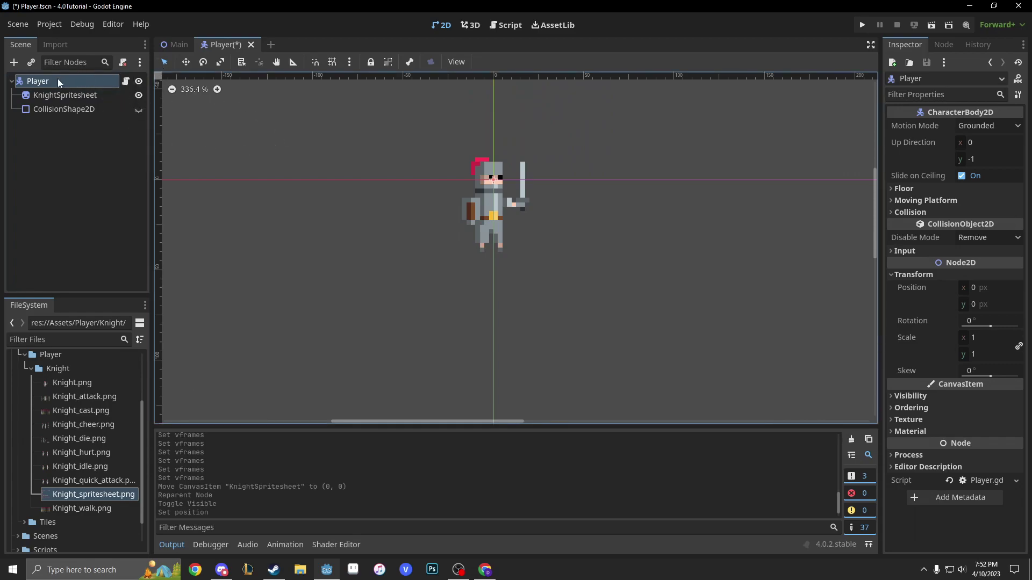
left_click(14, 64)
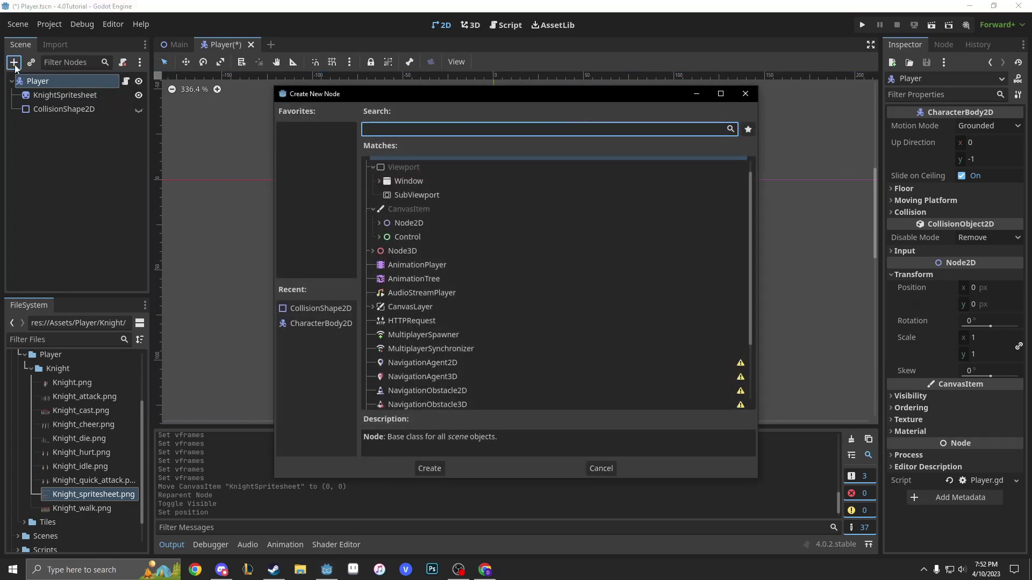
double_click(420, 266)
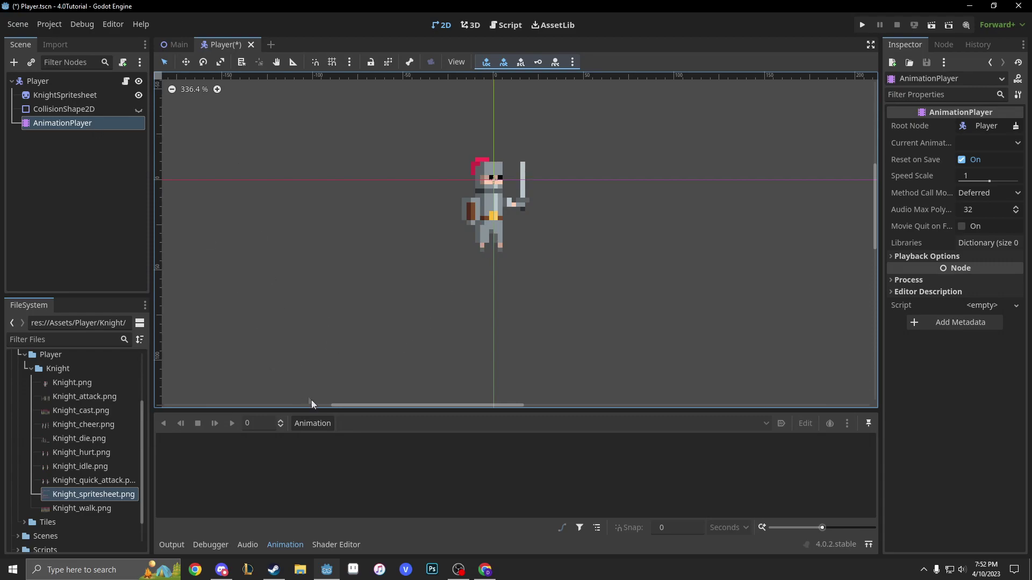
Create a new animation named Movement in the AnimationPlayer
left_click(317, 424)
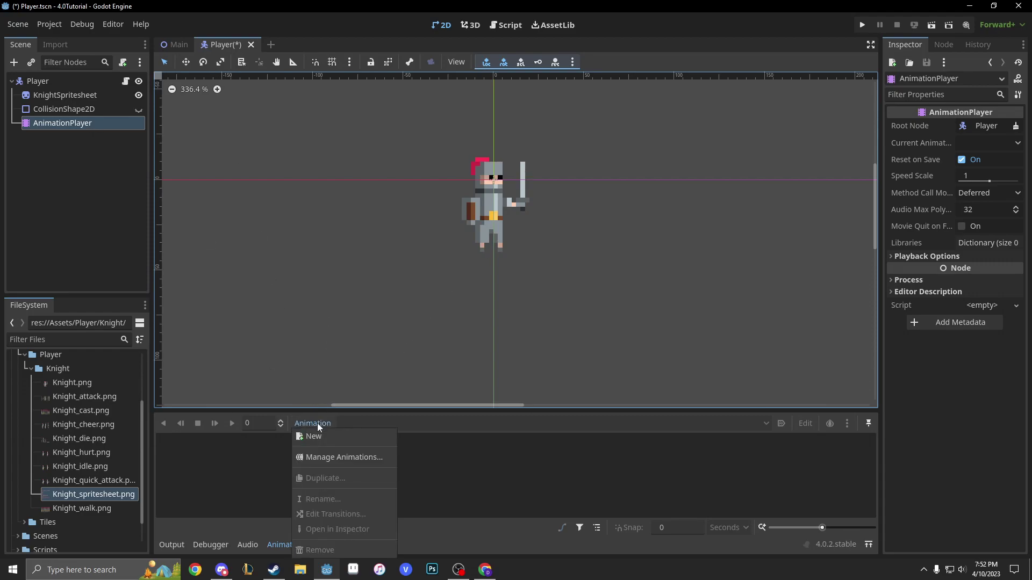
left_click(316, 435)
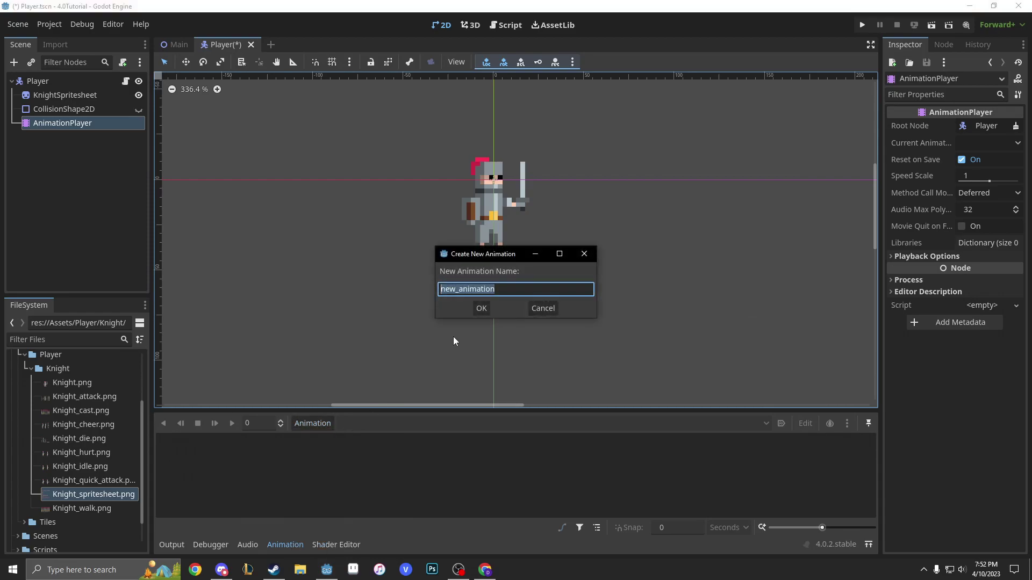
type("Movement")
key("Return")
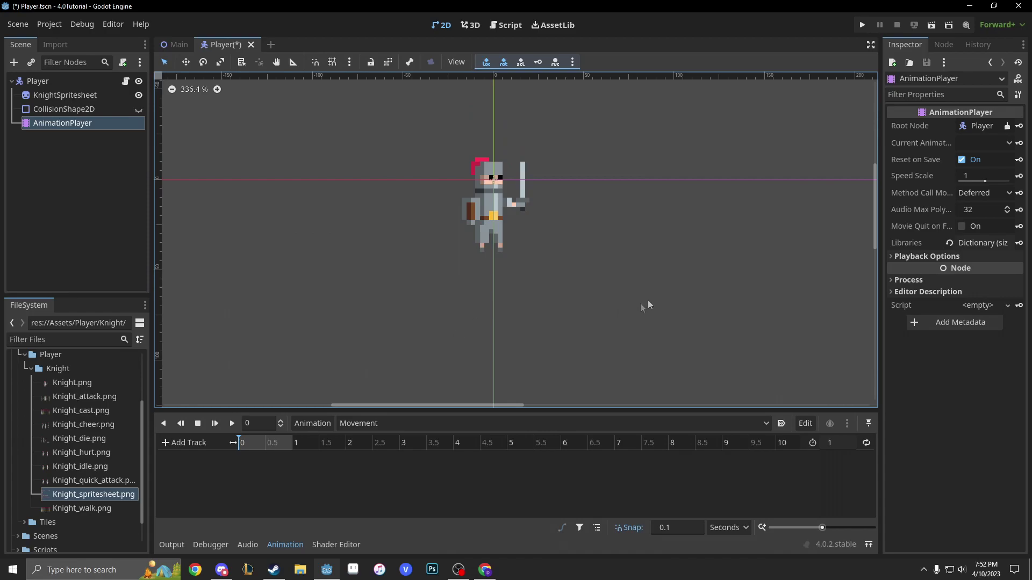
Switch the animation timeline's units to FPS and back to Seconds
left_click(245, 444)
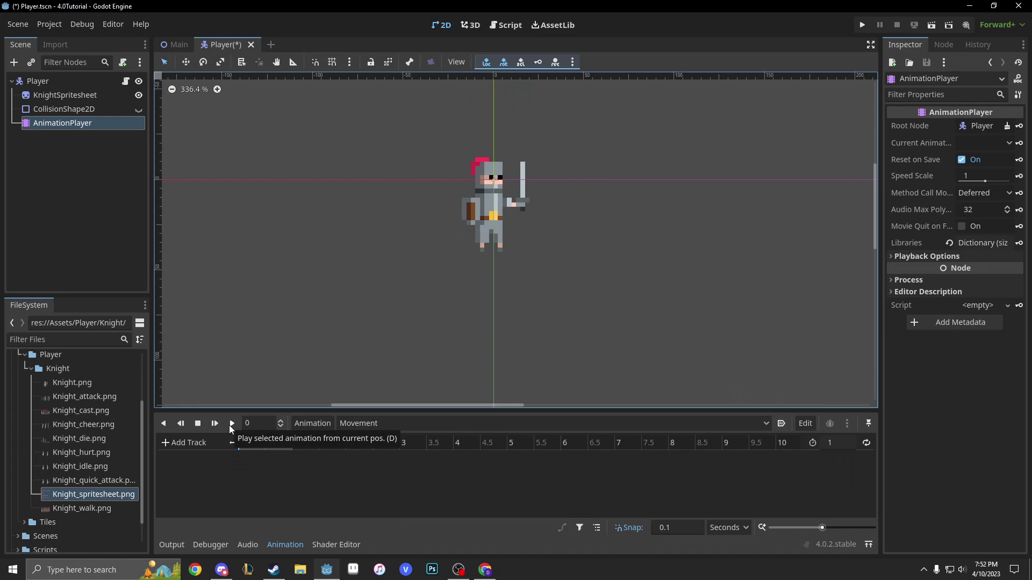
left_click(279, 442)
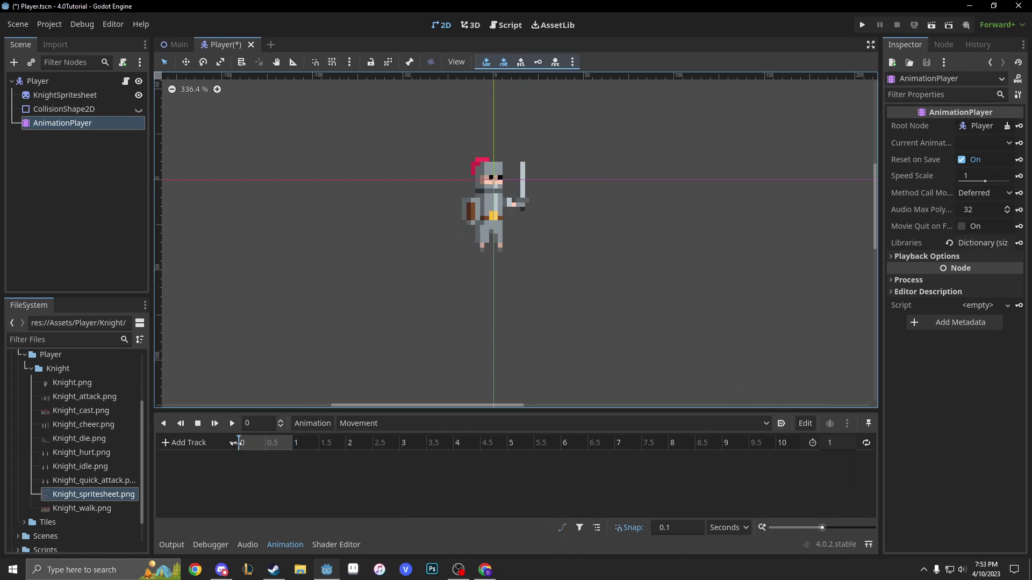
left_click(718, 526)
left_click(731, 552)
left_click(730, 531)
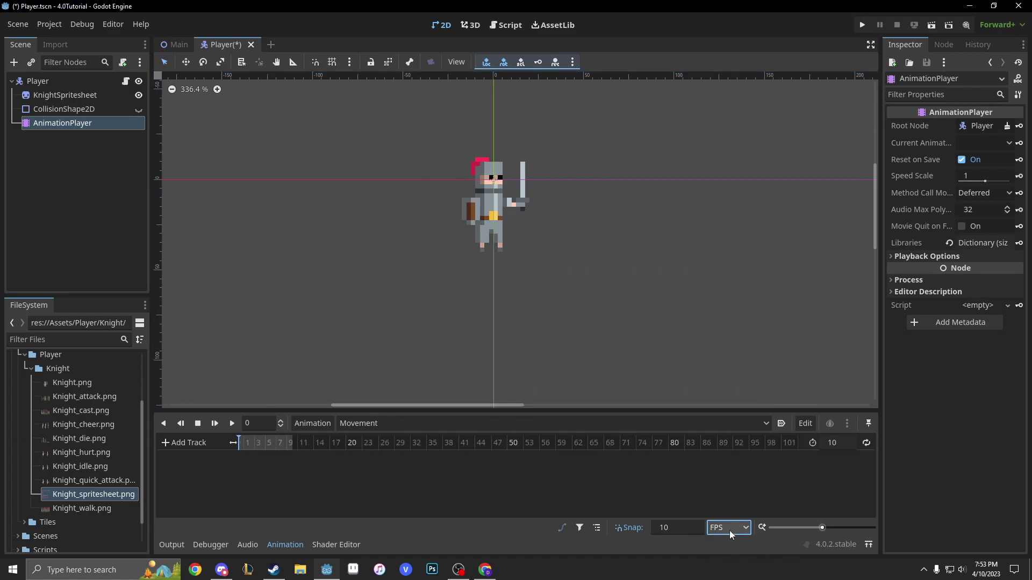
left_click(730, 533)
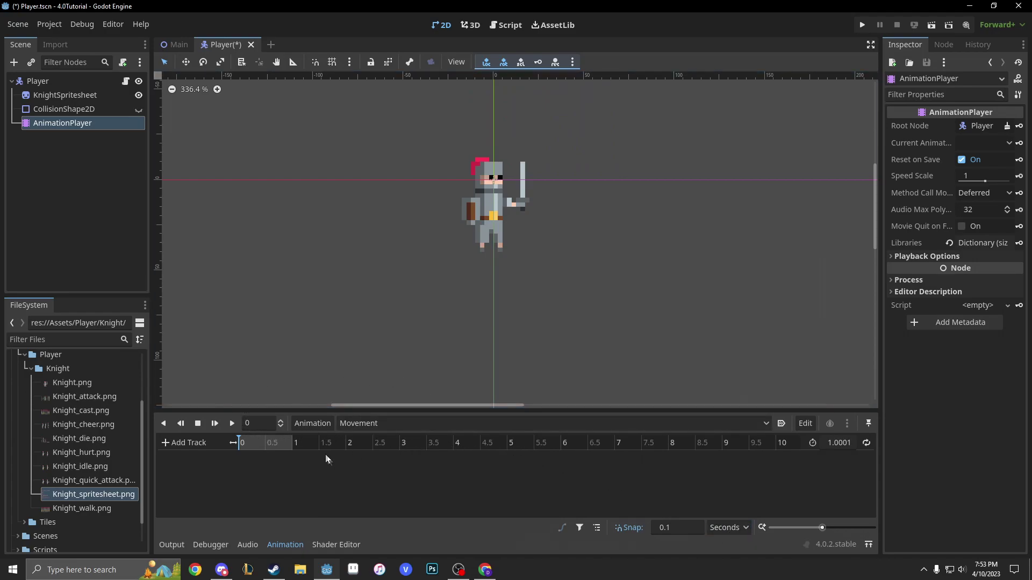
Try a length of 2 seconds for the Movement animation, then set the length to 1 second
left_click(839, 444)
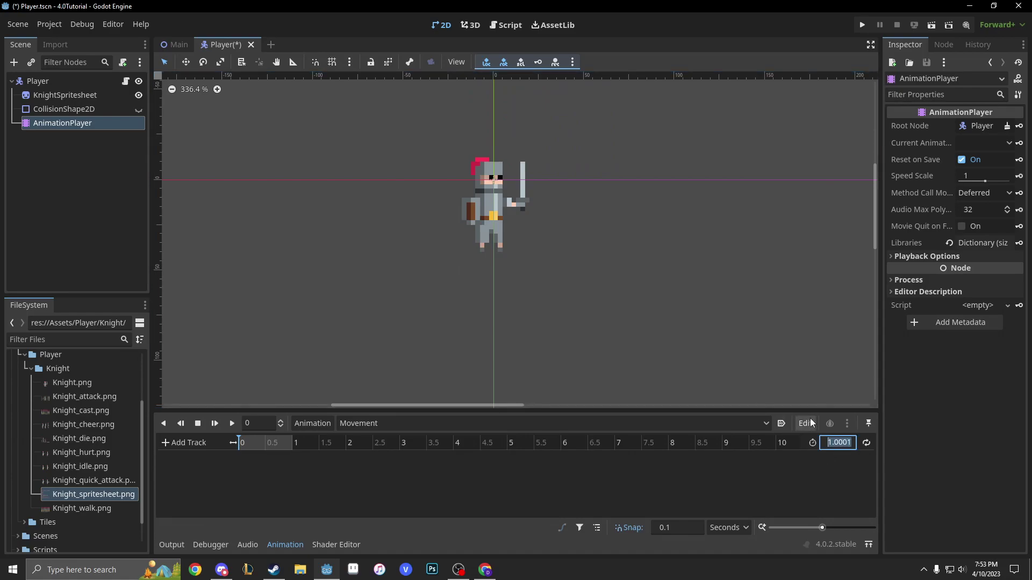
type("2")
key("Return")
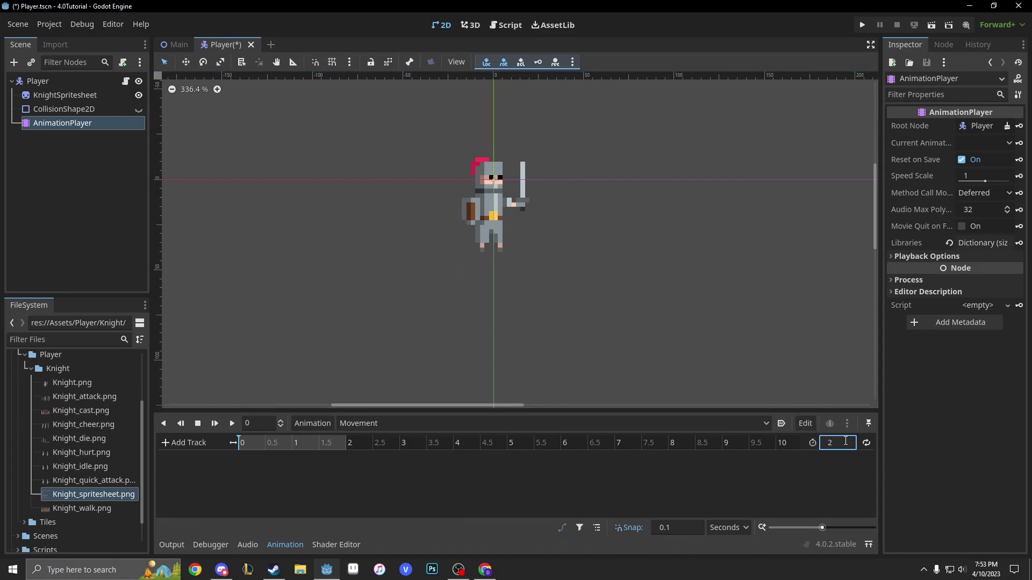
type("1")
key("Return")
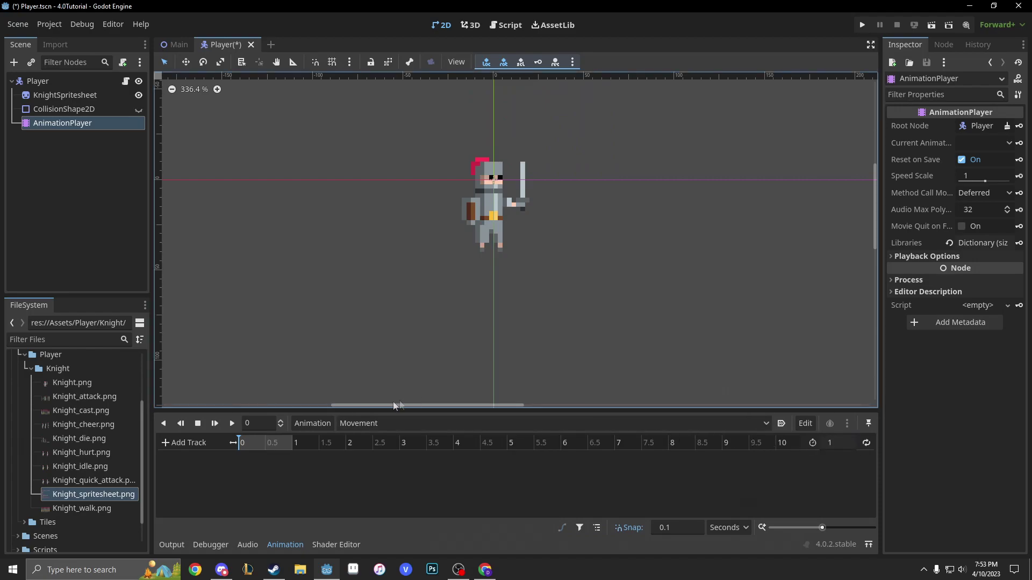
Move the timeline playhead to 0.15 and return it to 0
left_click(260, 422)
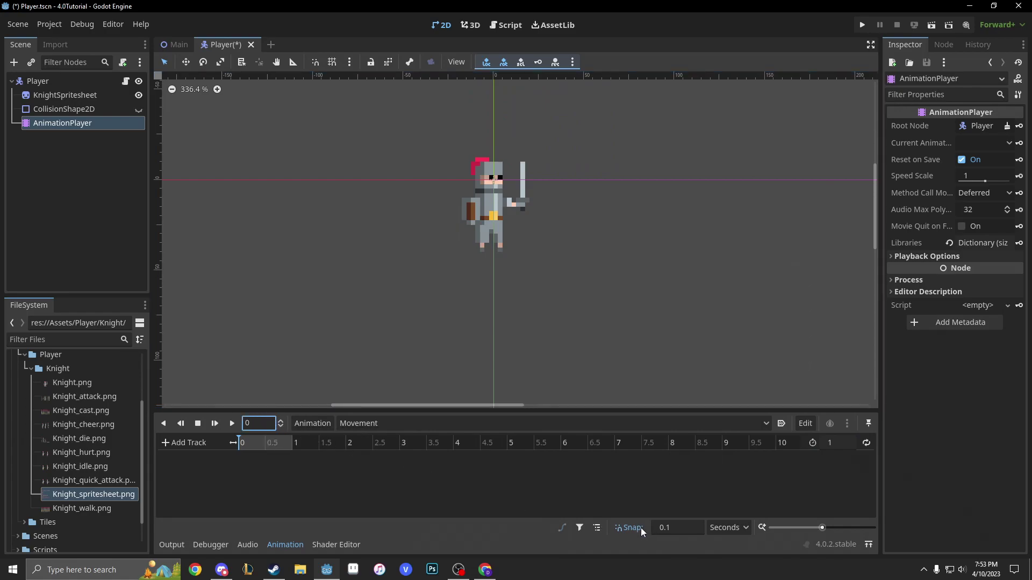
type(".15")
key("Return")
left_click_drag(259, 443, 204, 454)
Step the KnightSpritesheet sprite up through its animation frames as far as the second row, returning it to frame 0
left_click(59, 92)
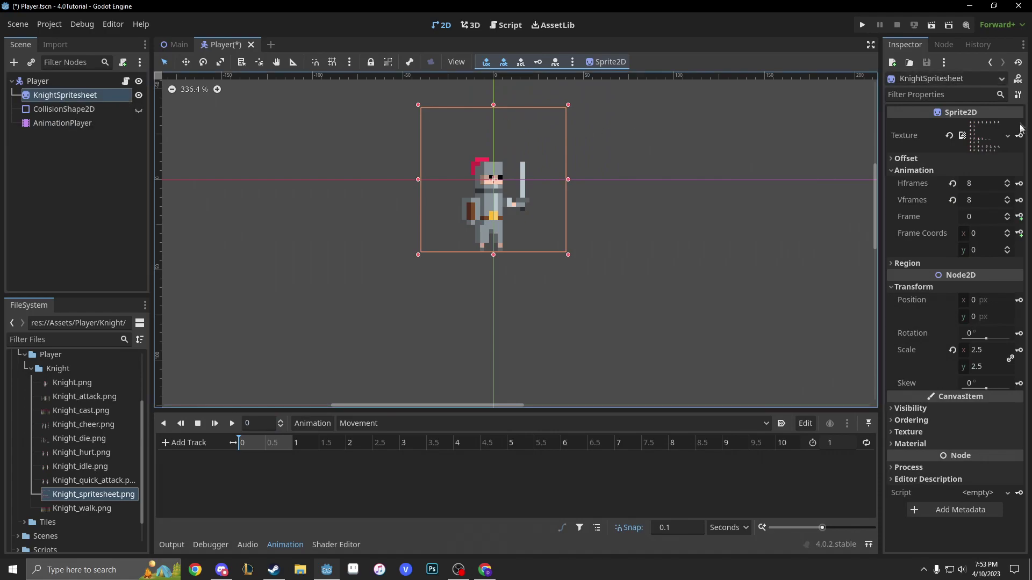
left_click(1008, 214)
left_click(1007, 214)
left_click(1008, 214)
left_click(1007, 213)
left_click(1007, 214)
left_click(1007, 214)
left_click(1007, 214)
left_click(1007, 214)
left_click(1007, 213)
left_click(1008, 220)
left_click(1008, 220)
left_click(1008, 220)
left_click(1007, 220)
left_click(1008, 220)
left_click(1007, 219)
left_click(1008, 220)
left_click(1008, 220)
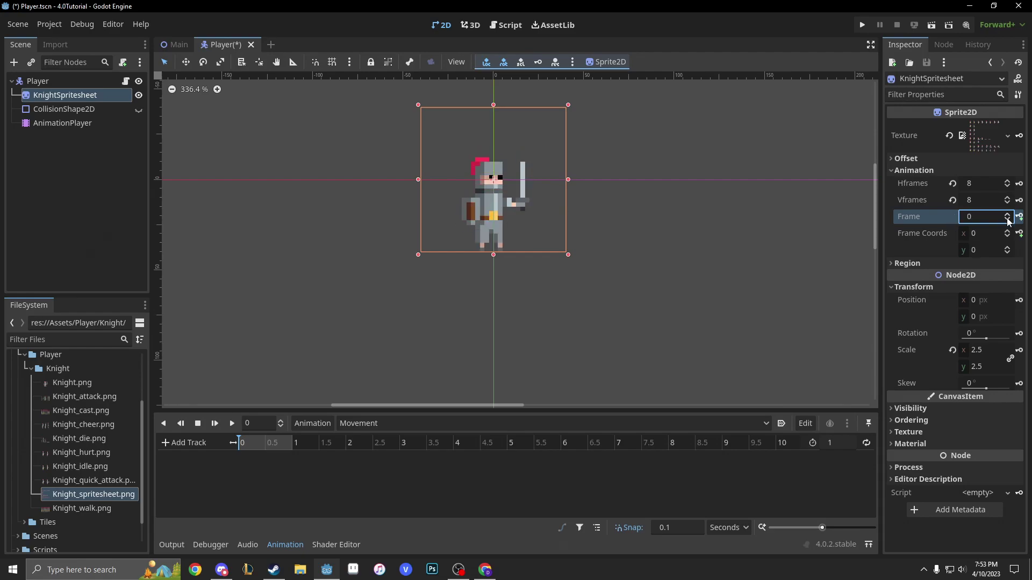
left_click(1008, 214)
left_click(1008, 214)
left_click(1008, 214)
left_click(1007, 214)
left_click(1007, 214)
left_click(1007, 214)
left_click(1007, 214)
left_click(1007, 214)
left_click(1008, 214)
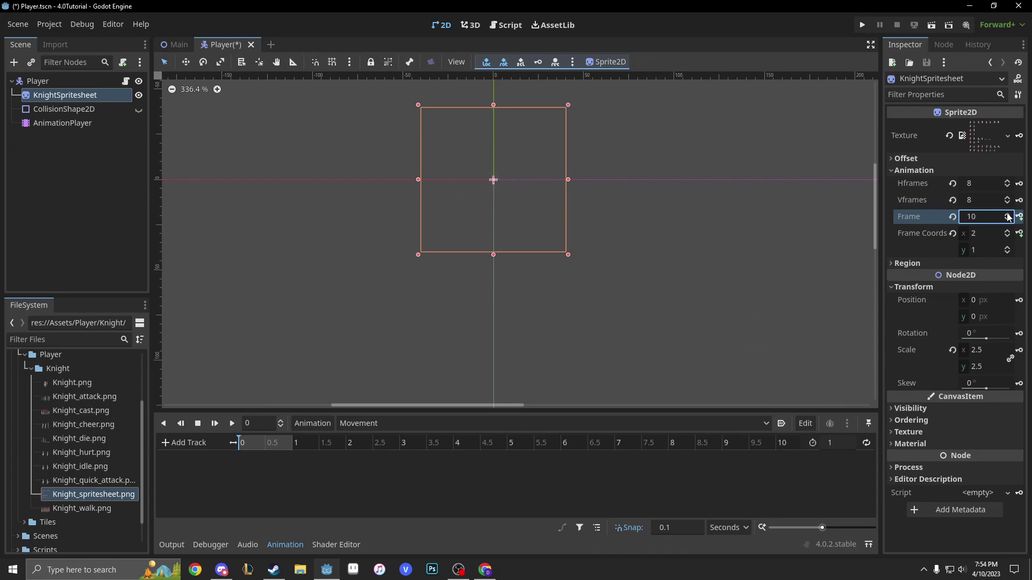
left_click(1008, 215)
left_click(1008, 221)
left_click(1009, 221)
left_click(1008, 221)
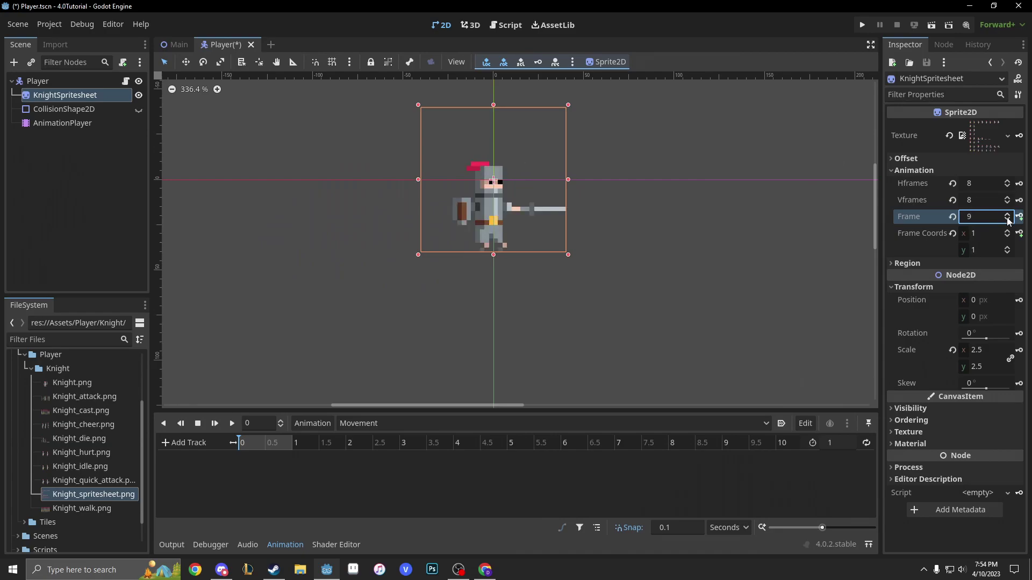
left_click(1008, 221)
left_click(1009, 221)
left_click(1009, 221)
left_click(1008, 221)
left_click(1009, 221)
left_click(1008, 221)
left_click(1008, 221)
left_click(1008, 221)
Add Knight_spritesheet.png to the scene as a second, undivided sprite and place it beside the player as a frame reference
mouse_move(49, 511)
left_mouse_down()
mouse_move(796, 177)
mouse_move(59, 510)
left_mouse_up()
left_click_drag(94, 494, 769, 281)
scroll(462, 333, "down", 1)
scroll(536, 126, "down", 1)
left_click_drag(531, 146, 552, 222)
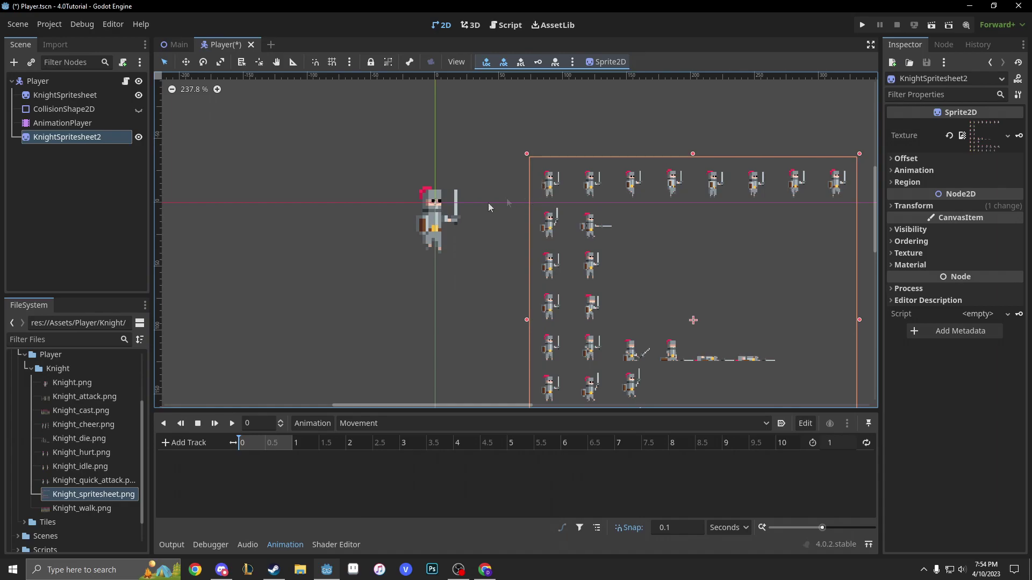
Compare the KnightSpritesheet sprite's frames 0 to 8 with the full reference sheet and return it to frame 0
left_click(416, 221)
left_click(1009, 221)
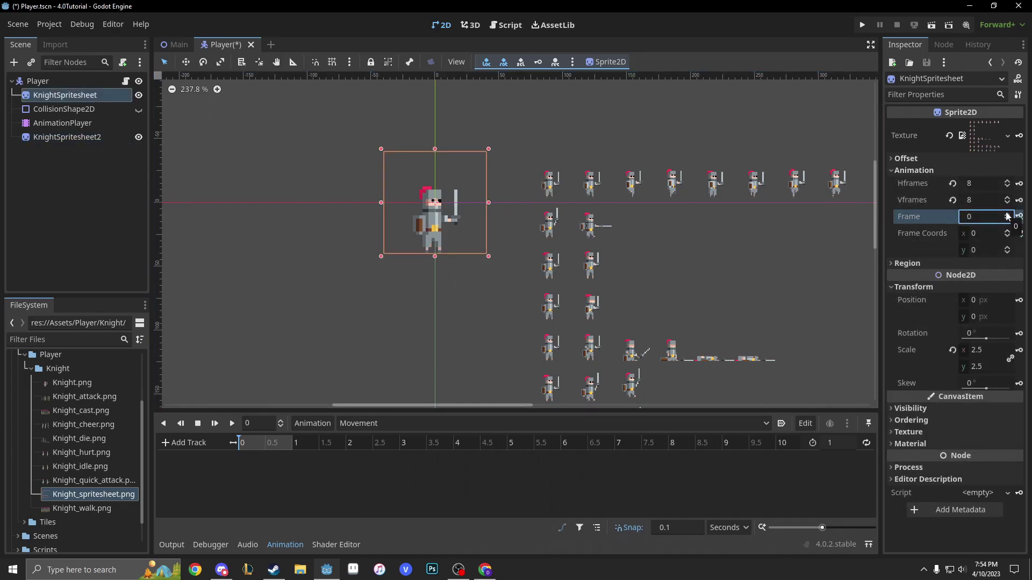
left_click(1007, 214)
left_click(1007, 214)
left_click(1007, 214)
left_click(1007, 214)
left_click(1007, 214)
left_click(1007, 214)
left_click(1007, 214)
left_click(1007, 214)
left_click(1008, 220)
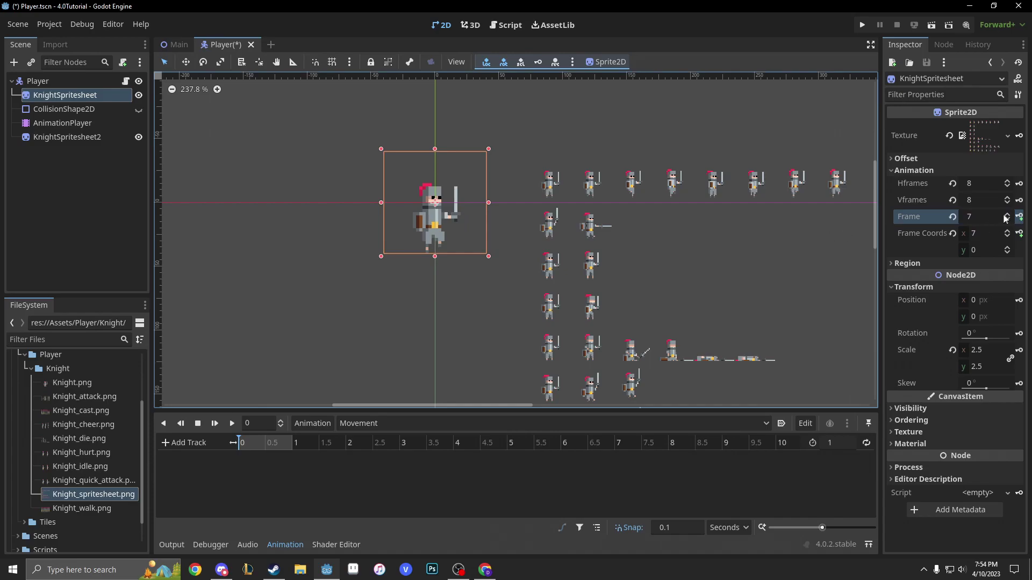
left_click(1008, 215)
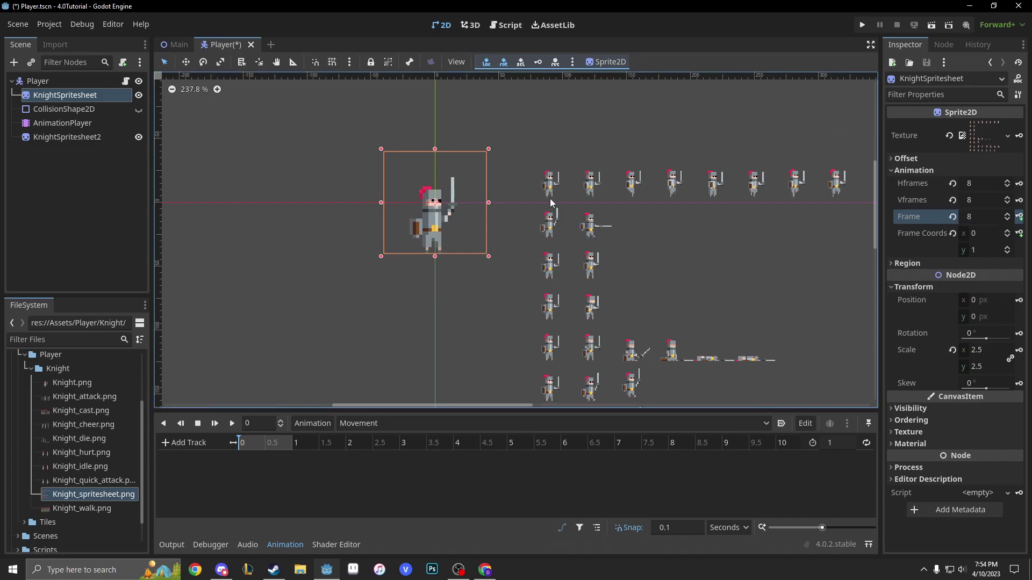
left_click(1008, 220)
left_click(1008, 219)
left_click(1008, 220)
left_click(1009, 220)
left_click(1010, 222)
left_click(1010, 221)
left_click(1010, 222)
left_click(1009, 222)
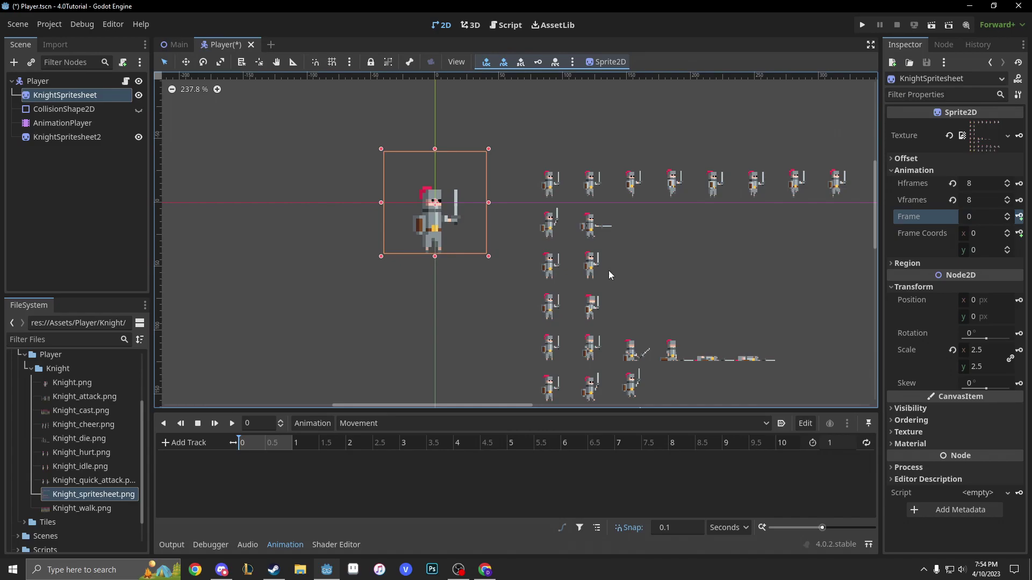
Create a frame track for KnightSpritesheet in the Movement animation and key frames 0 to 7 at 0.1-second intervals
left_click(1020, 218)
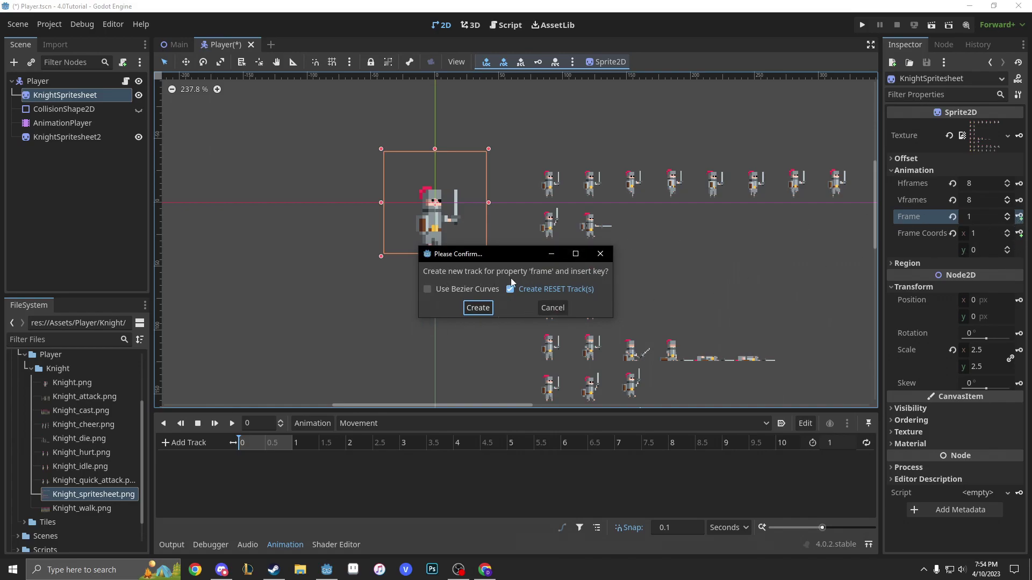
left_click(481, 309)
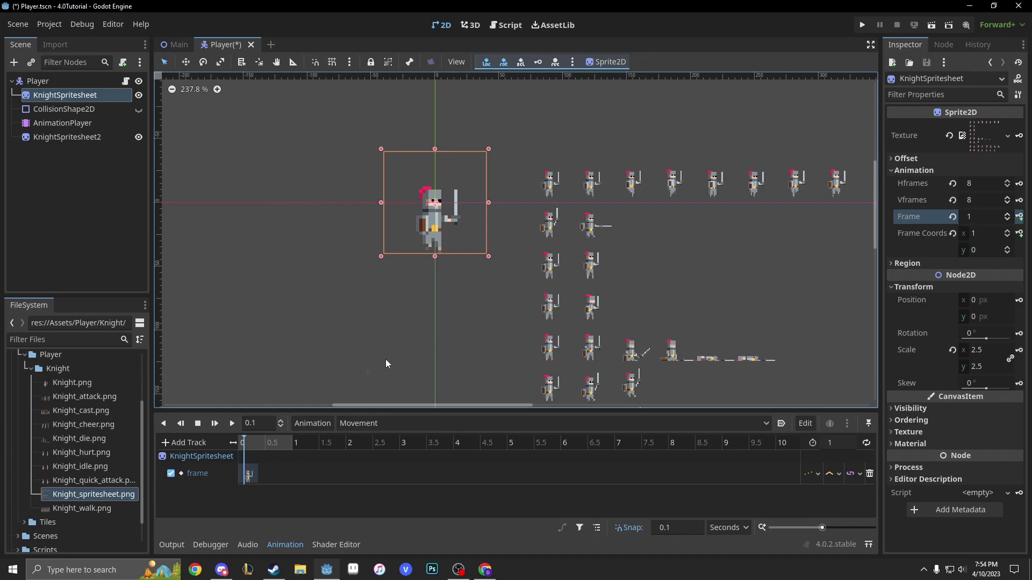
left_click(1020, 218)
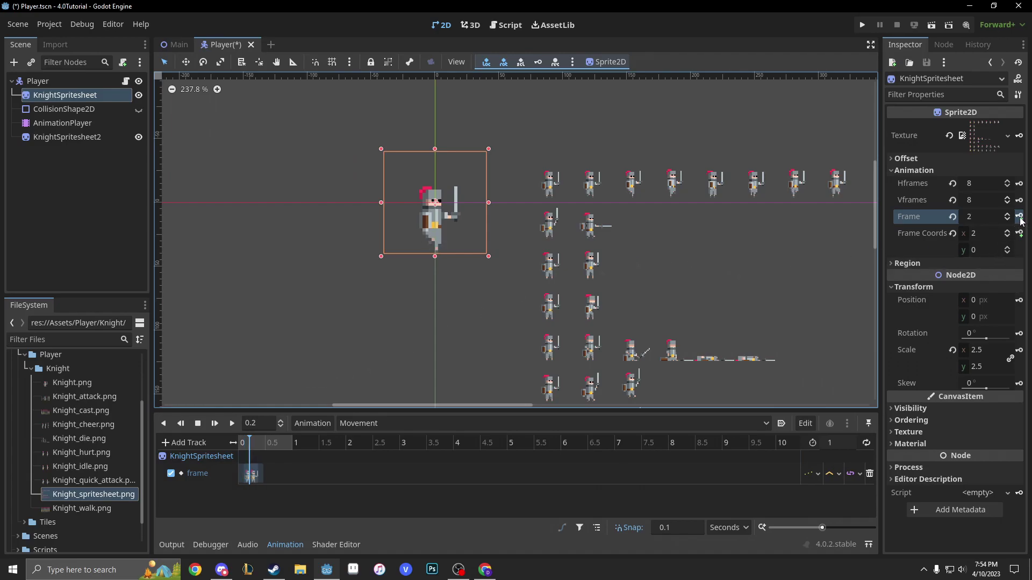
left_click(1019, 217)
left_click(1020, 217)
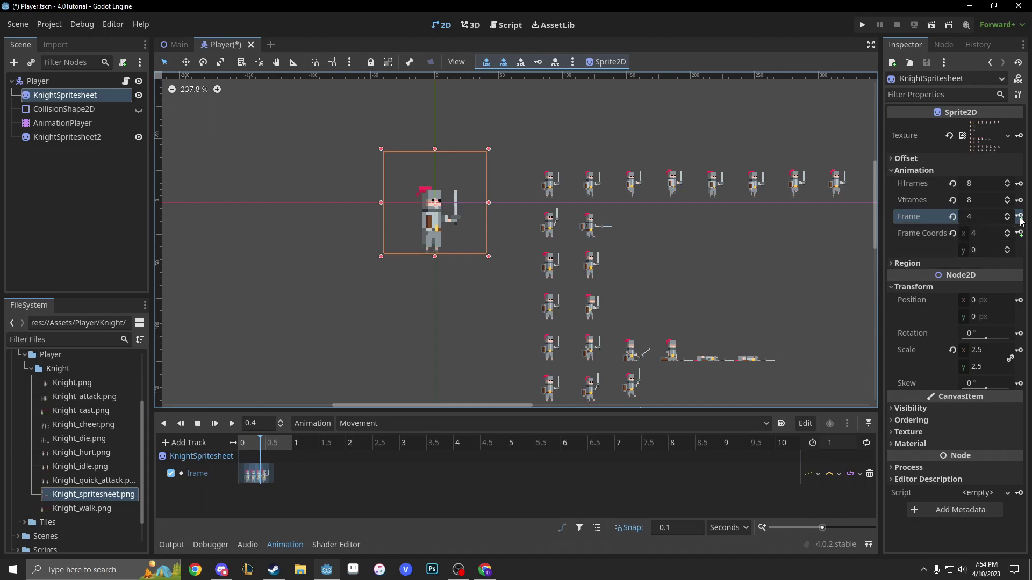
left_click(1020, 218)
left_click(1020, 217)
left_click(1020, 217)
left_click(1020, 217)
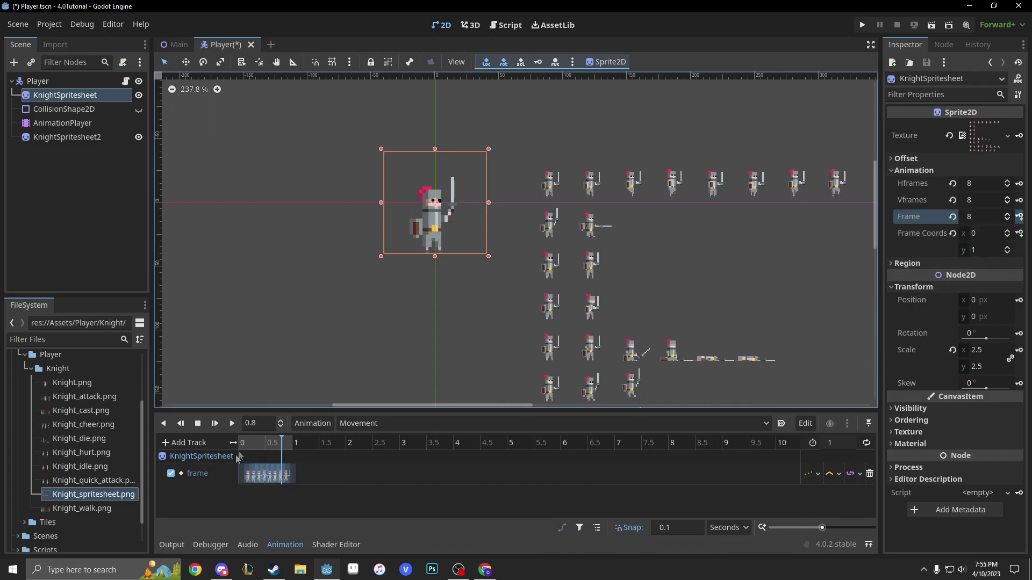
Check the Movement animation by playing and scrubbing it, and set its length to 0.7 seconds
left_click(232, 423)
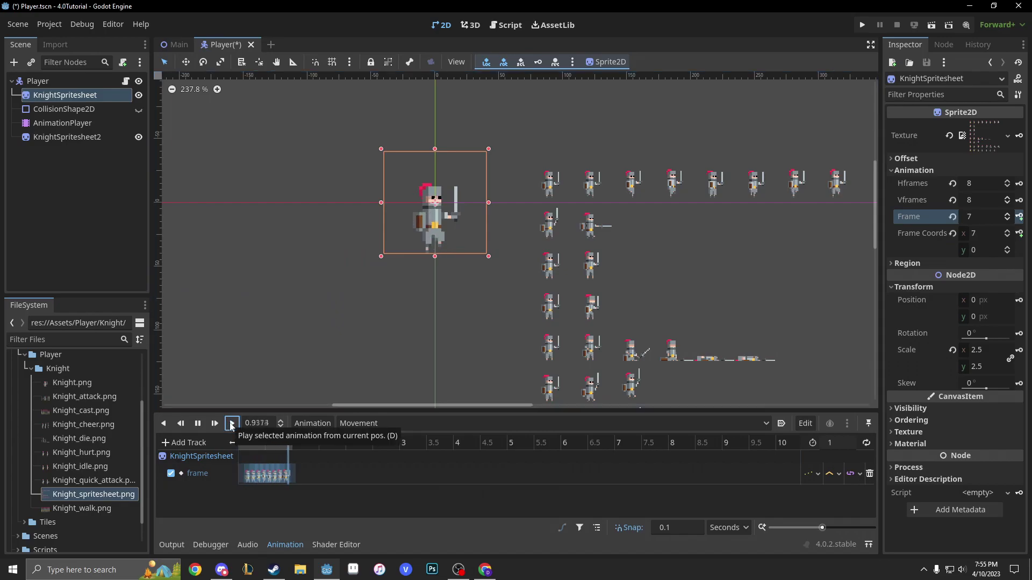
left_click(243, 443)
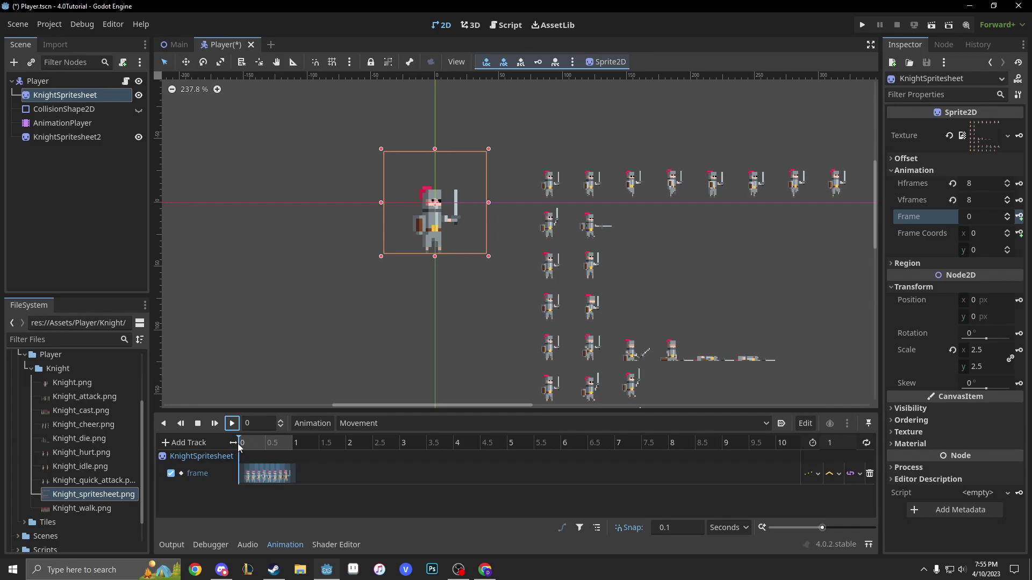
left_click_drag(240, 444, 276, 440)
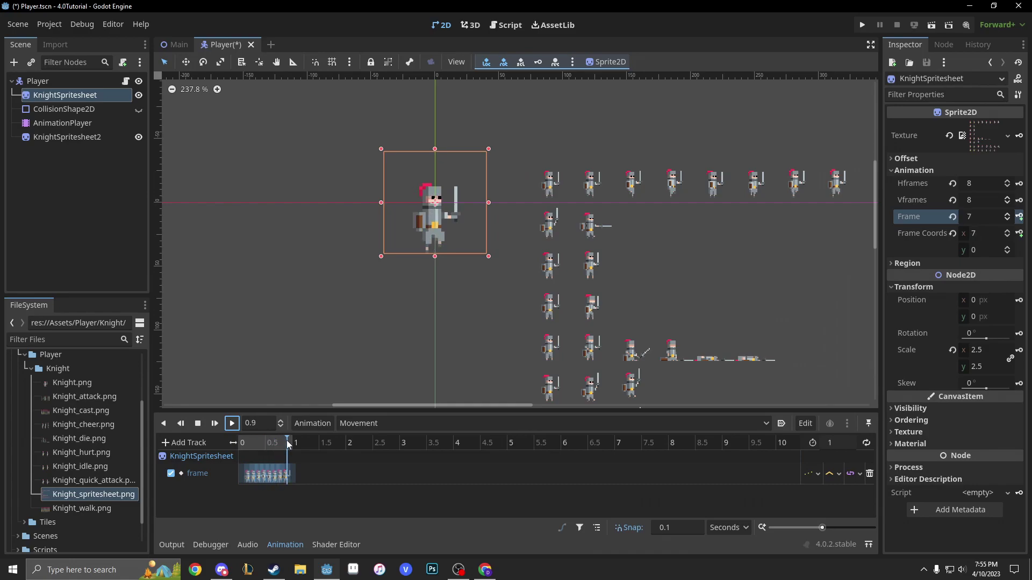
left_click(258, 423)
left_click(845, 443)
type("0.7")
key("Return")
left_click(232, 424)
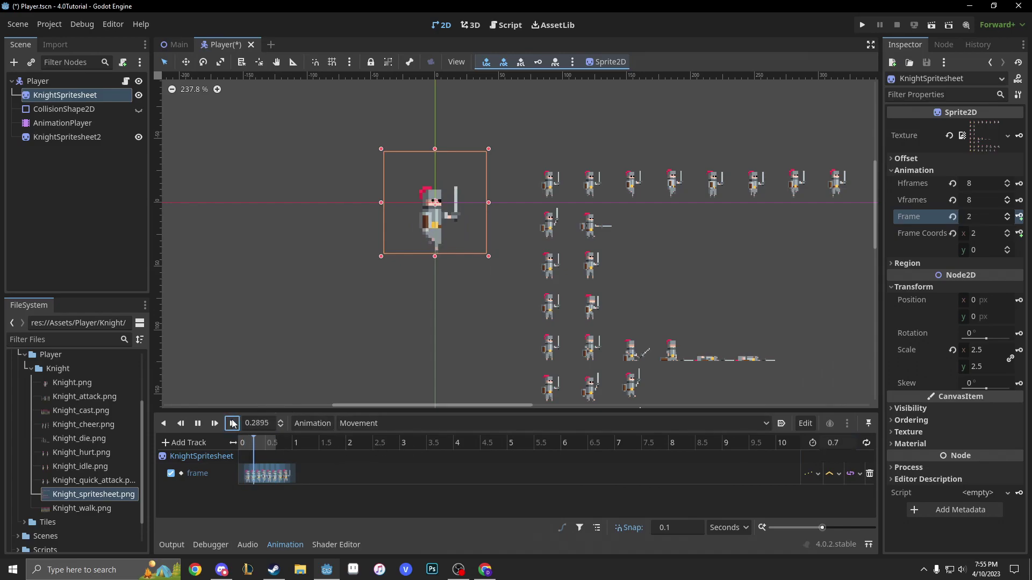
left_click(226, 424)
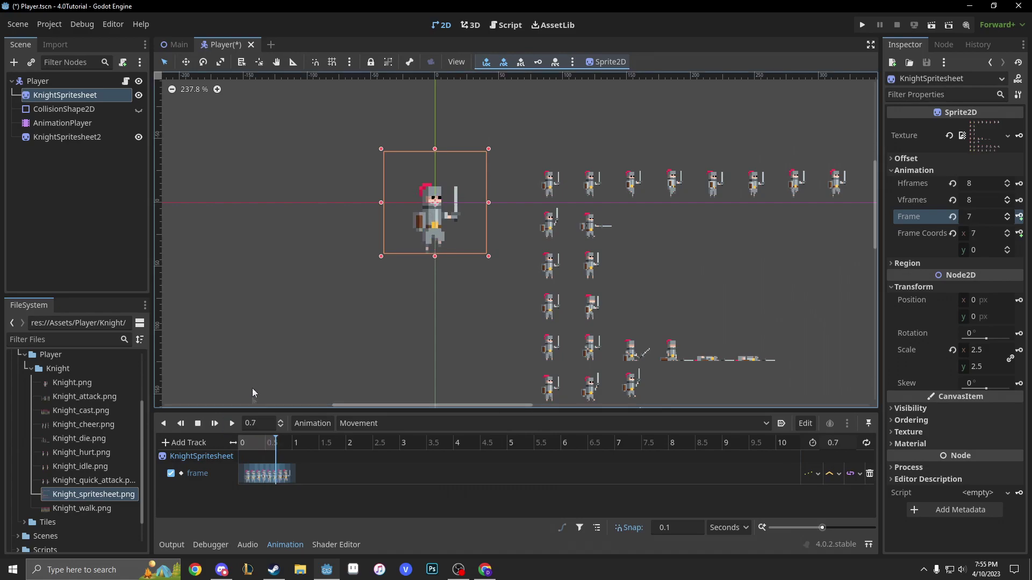
left_click(230, 424)
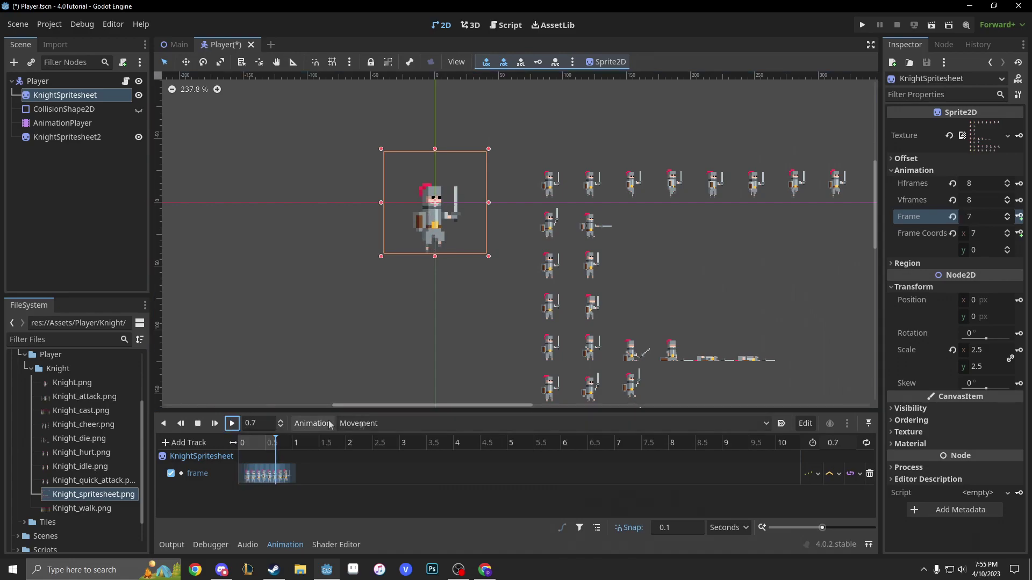
Turn on linear looping for the Movement animation, play it and stop the playback
left_click(868, 445)
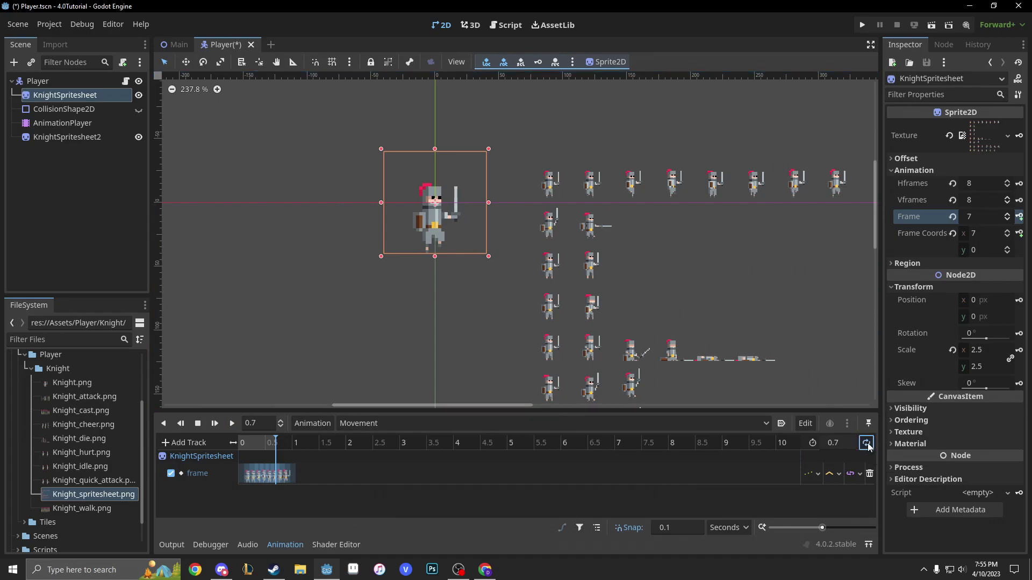
left_click(235, 423)
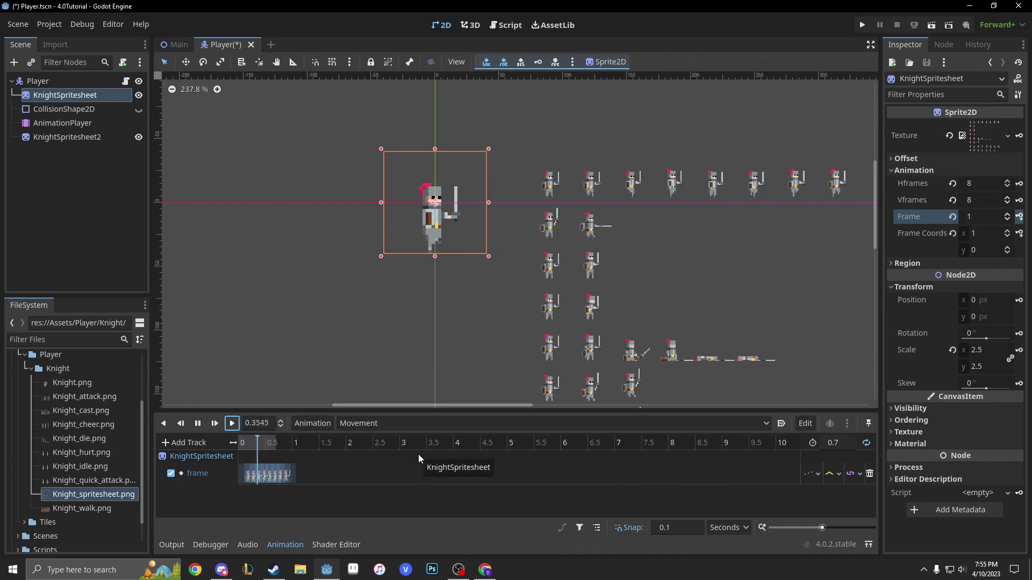
left_click(197, 425)
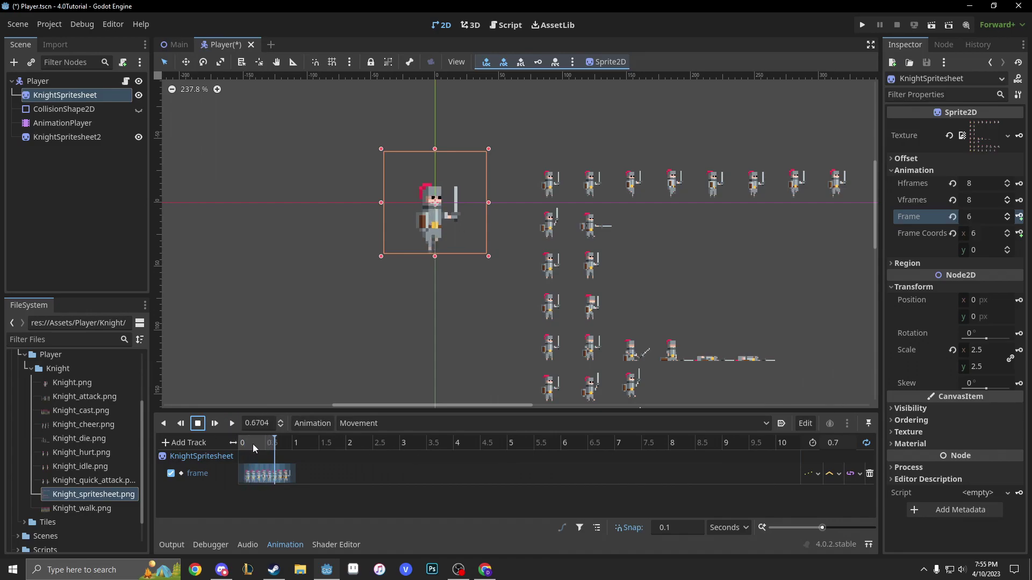
Try ping-pong looping on the Movement animation during playback and switch it back to linear looping
left_click(866, 444)
left_click(232, 423)
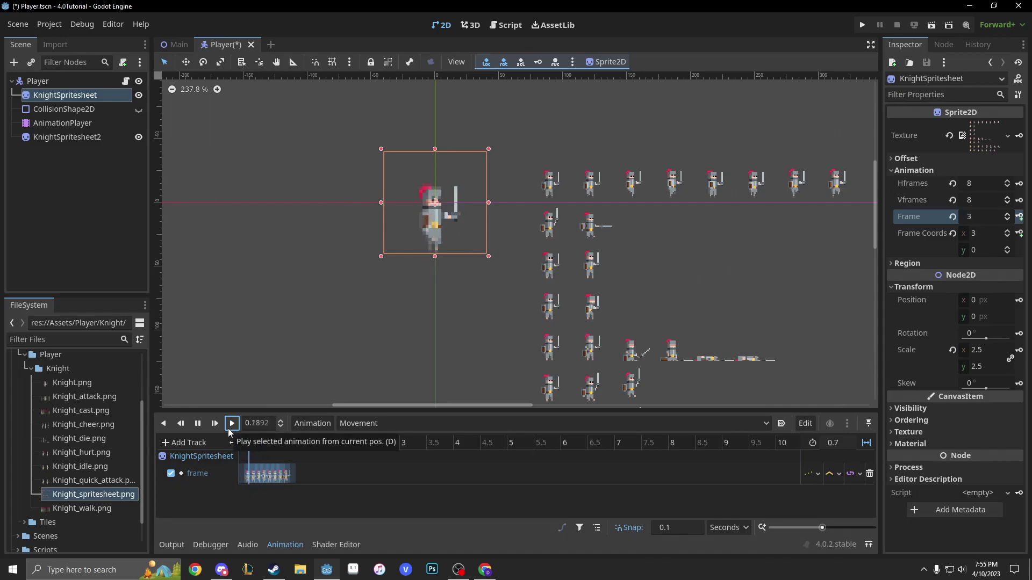
left_click(867, 442)
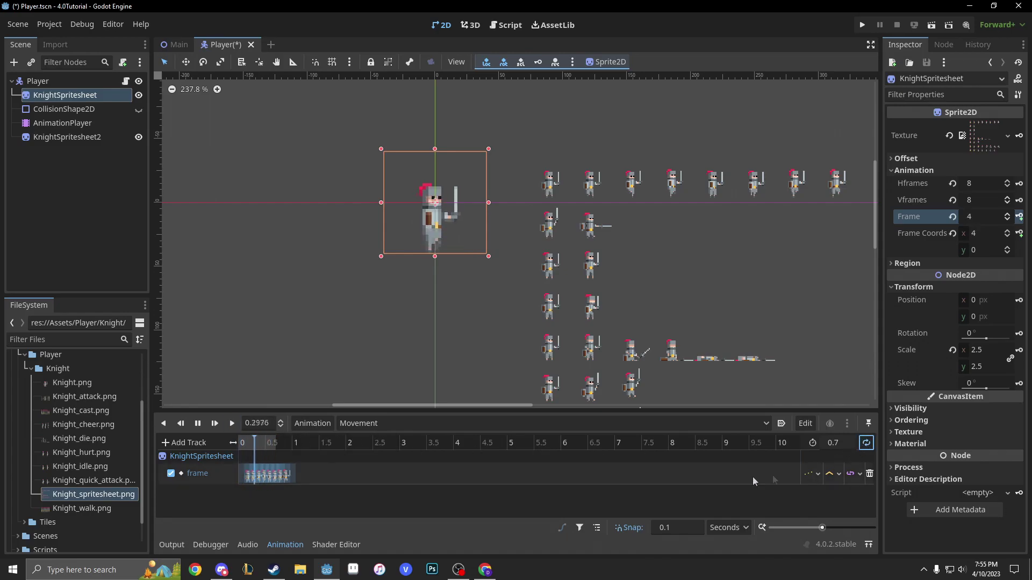
Watch the looping Movement animation close up on the knight, stop it and return the playhead to 0
left_click(232, 423)
scroll(407, 261, "up", 2)
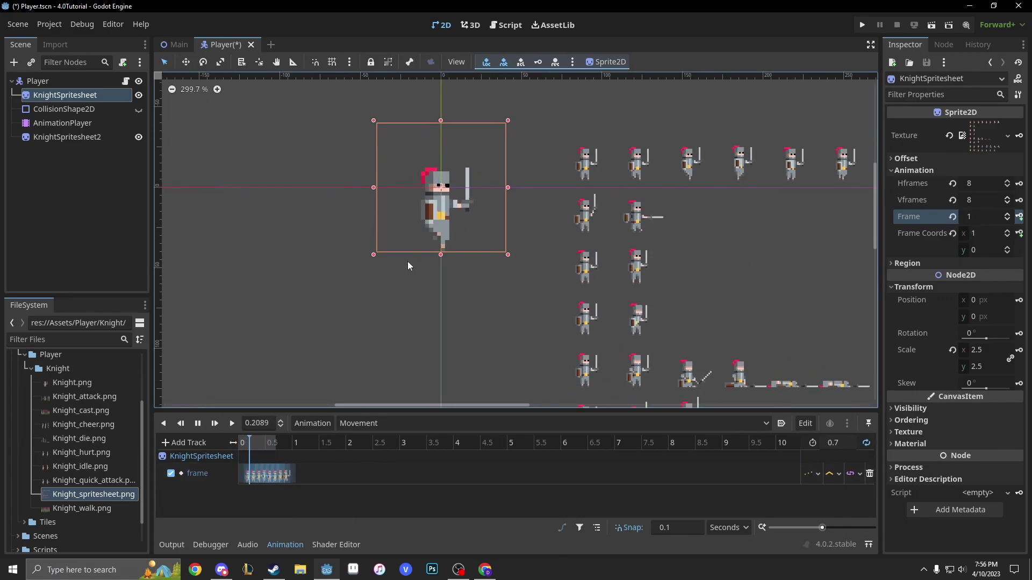
scroll(370, 214, "up", 1)
left_click(198, 423)
left_click(248, 442)
left_click_drag(248, 442, 240, 442)
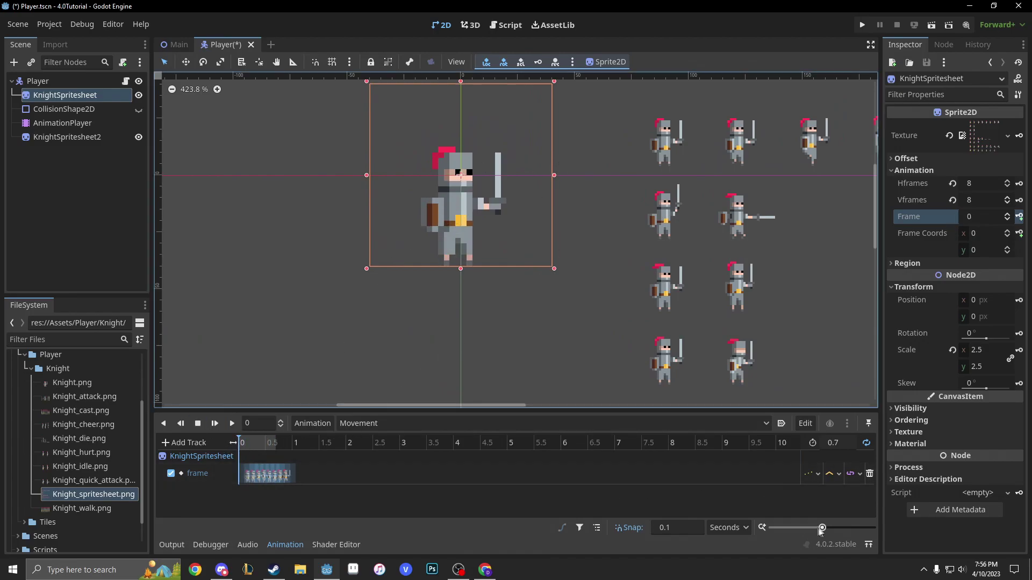
Delete the frame 0 key from the Movement track and shift the keys for frames 1 to 7 to times 0 through 0.6
left_click_drag(823, 530, 834, 530)
left_click(242, 472)
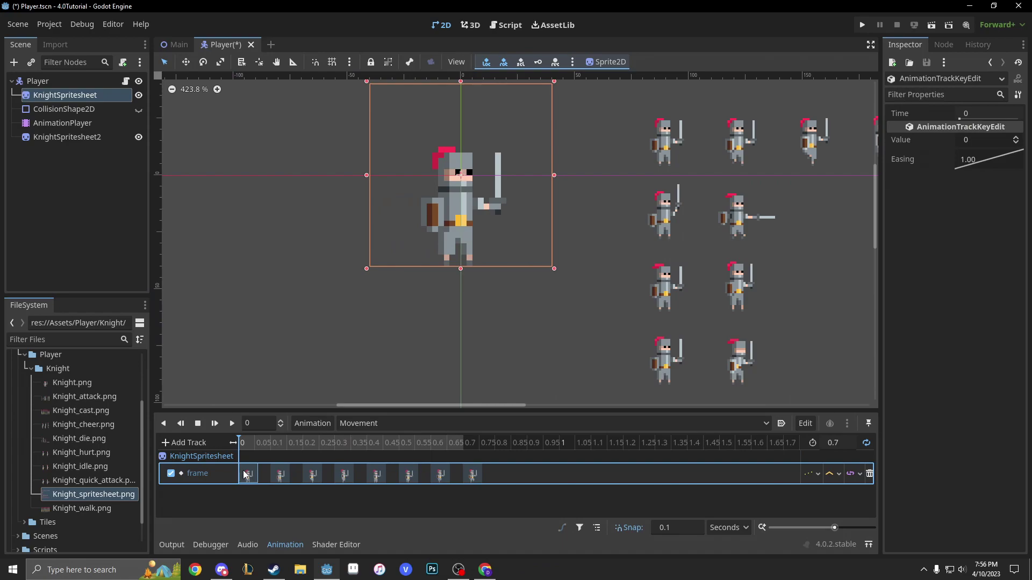
left_click(279, 476)
left_click_drag(278, 475, 299, 478)
left_click_drag(436, 476, 408, 477)
left_click_drag(473, 476, 440, 476)
Play the revised Movement animation to check the walk cycle, stop it and return the playhead to 0
left_click(232, 423)
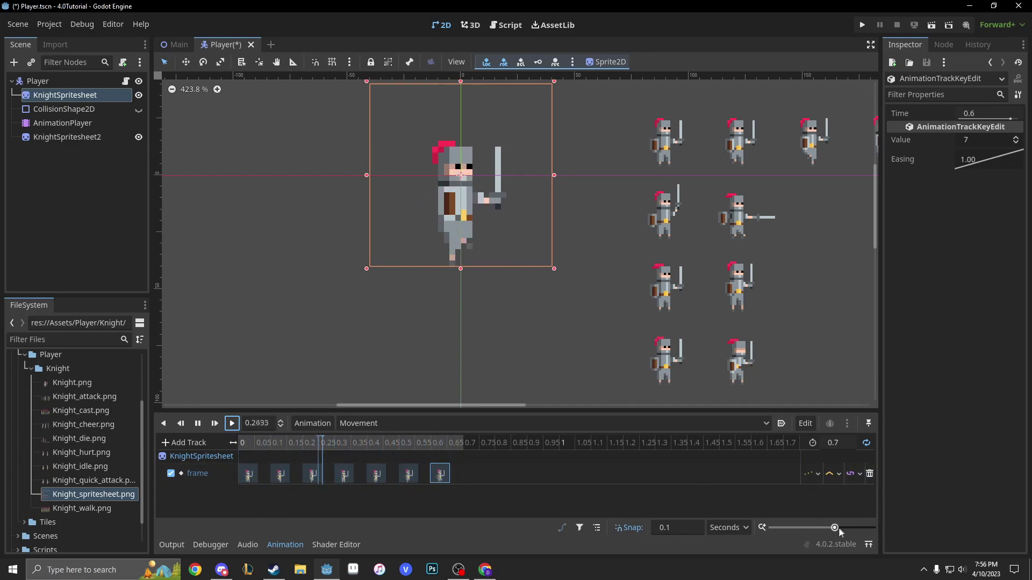
left_click_drag(834, 527, 821, 528)
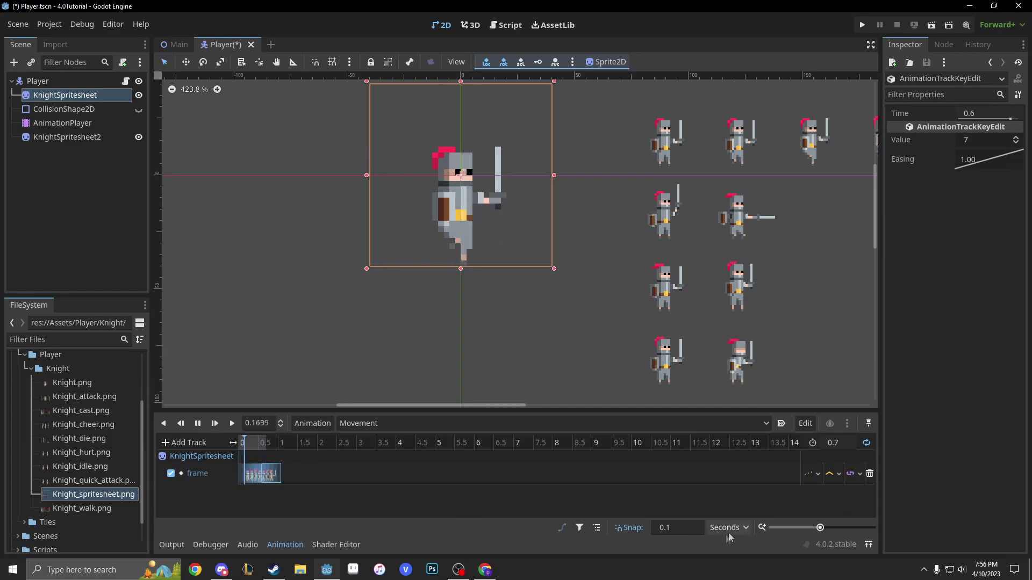
left_click(545, 324)
scroll(544, 325, "down", 1)
middle_click_drag(544, 325, 524, 288)
scroll(524, 289, "down", 1)
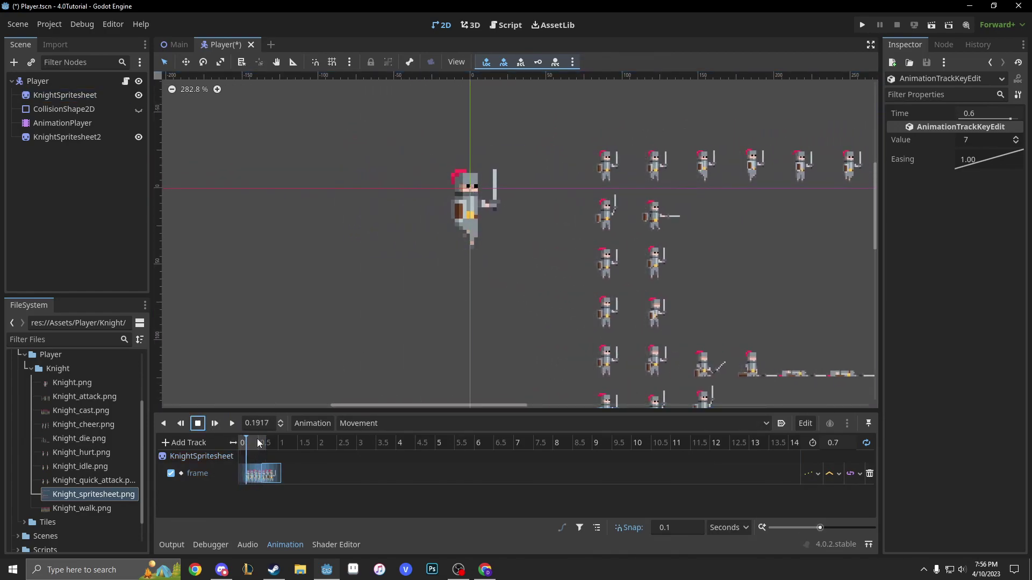
left_click_drag(258, 443, 204, 443)
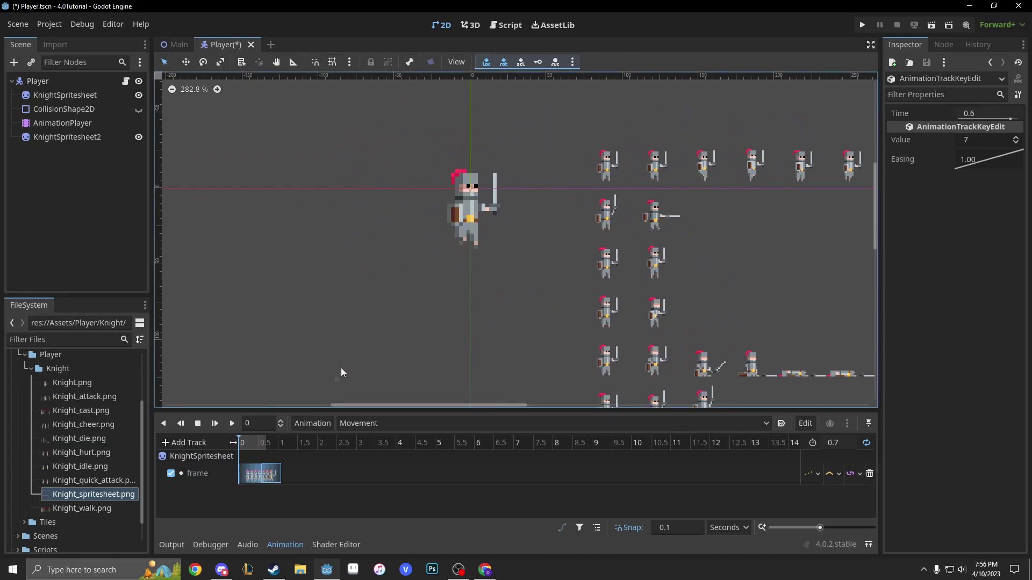
Create a new animation named Attack1
left_click(311, 423)
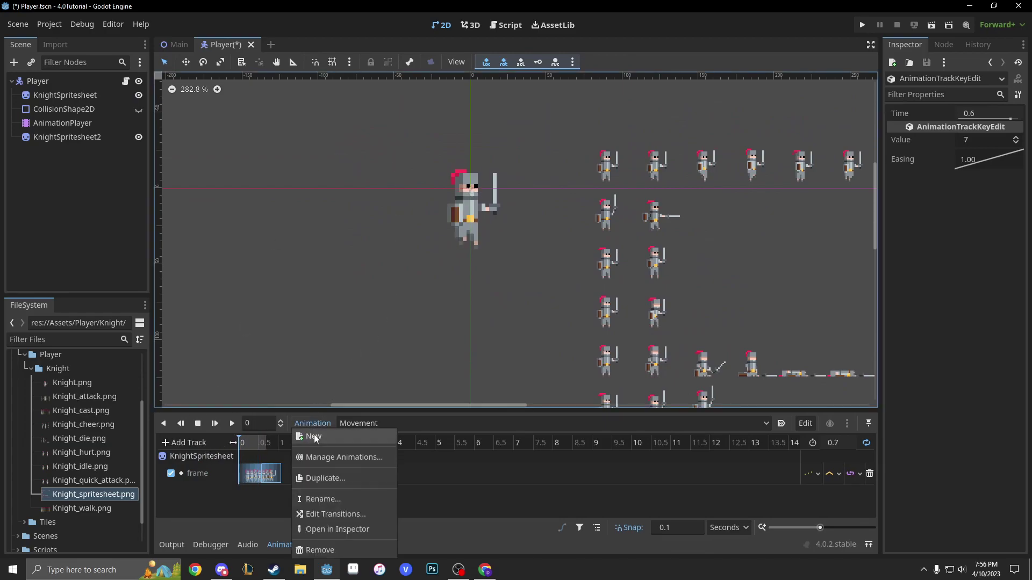
left_click(314, 434)
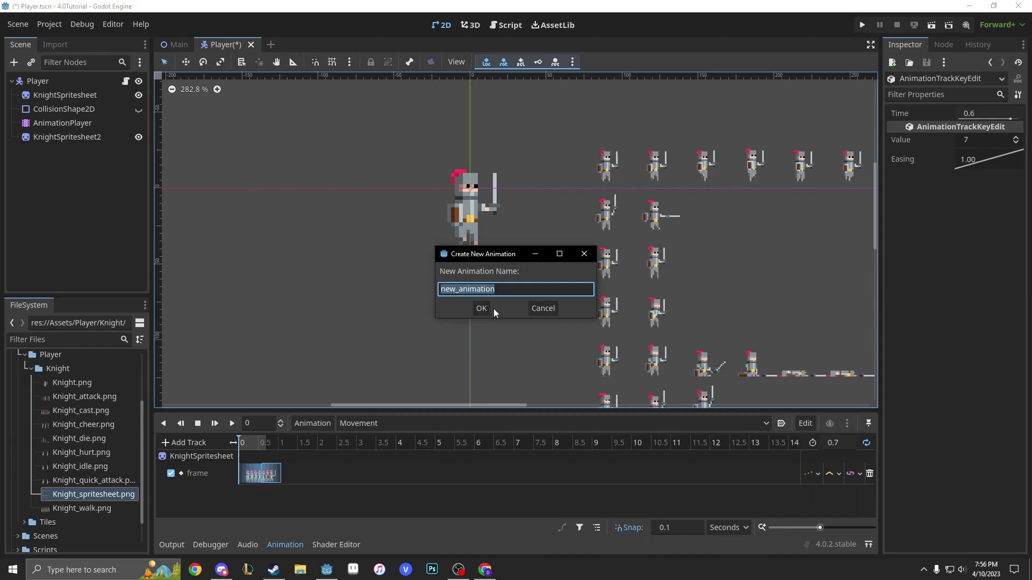
type("Attack1")
left_click(494, 308)
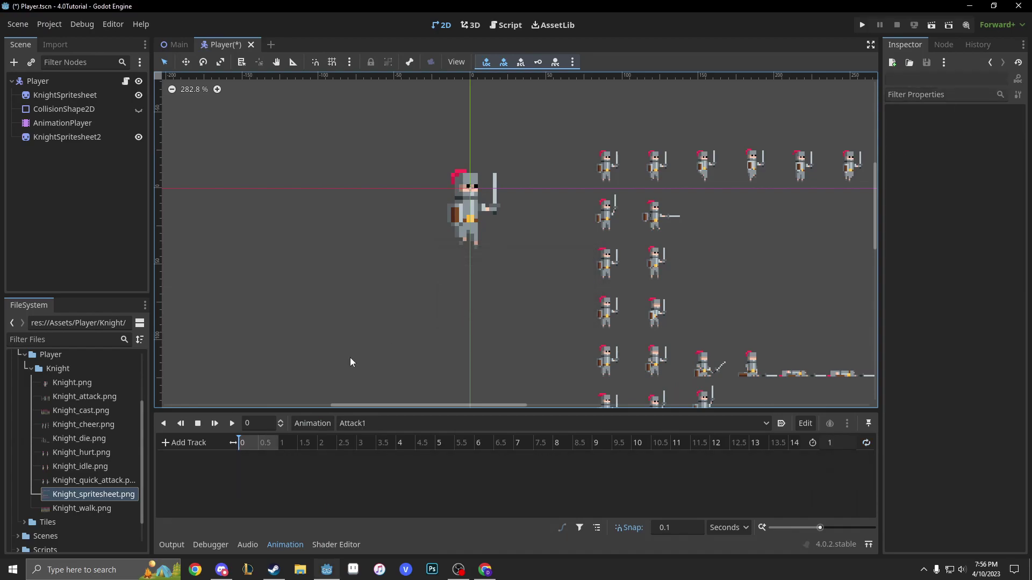
Locate the sword attack in the reference sheet's last row and raise the KnightSpritesheet sprite's frame to 57
middle_click_drag(548, 292, 427, 143)
middle_click_drag(460, 307, 425, 293)
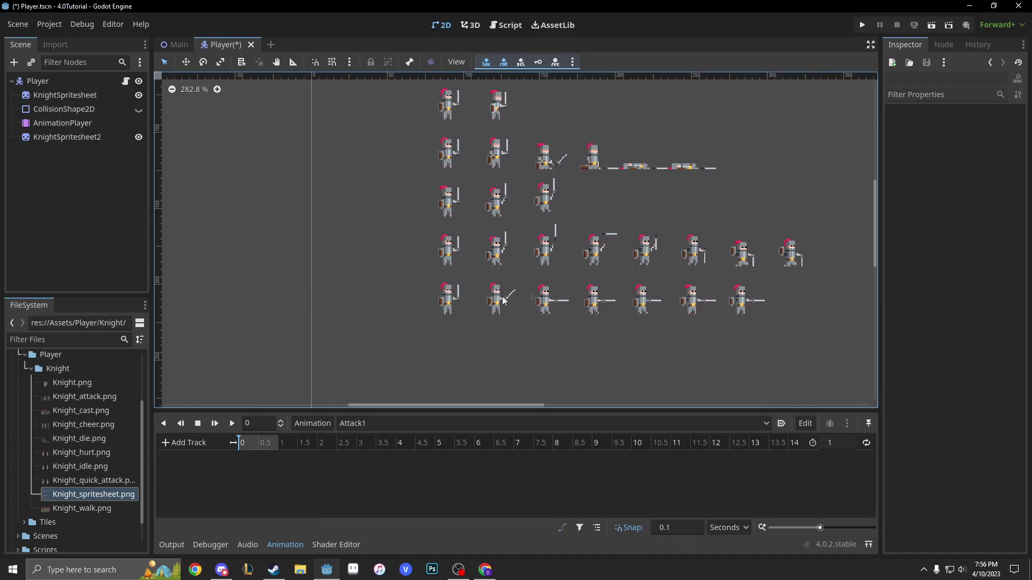
left_click(444, 300)
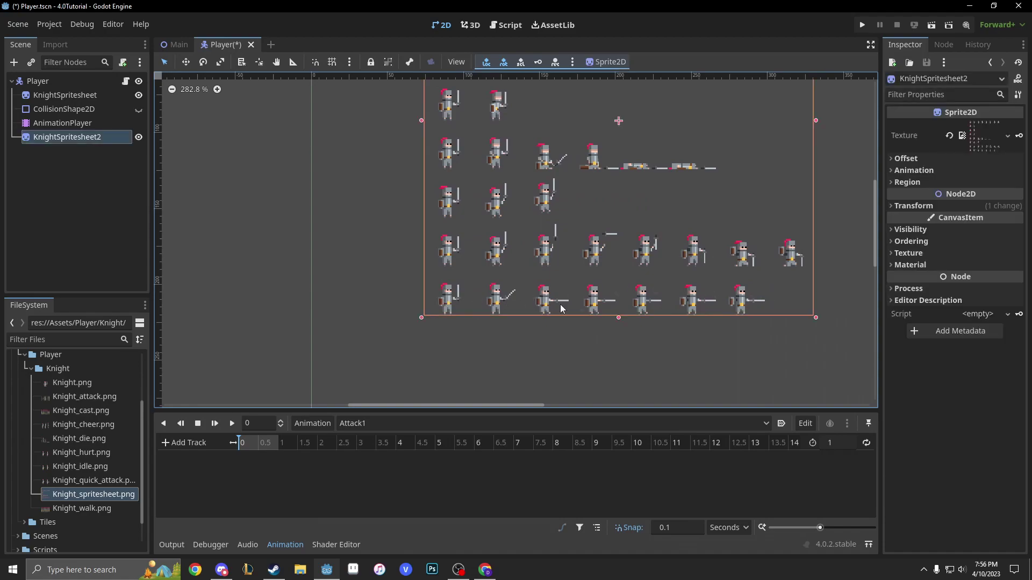
middle_click_drag(331, 228, 435, 323)
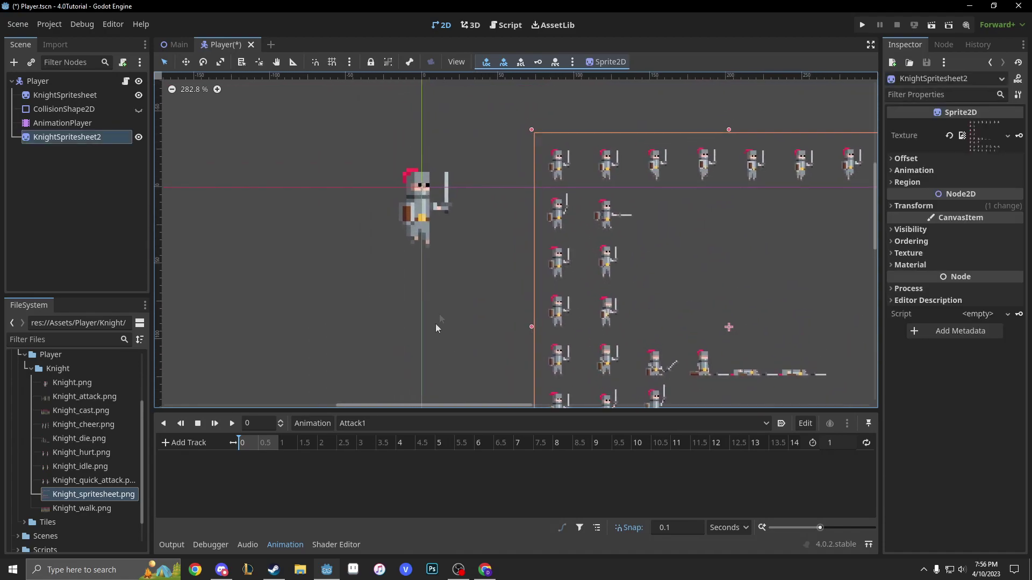
left_click(423, 196)
middle_click_drag(317, 255, 367, 258)
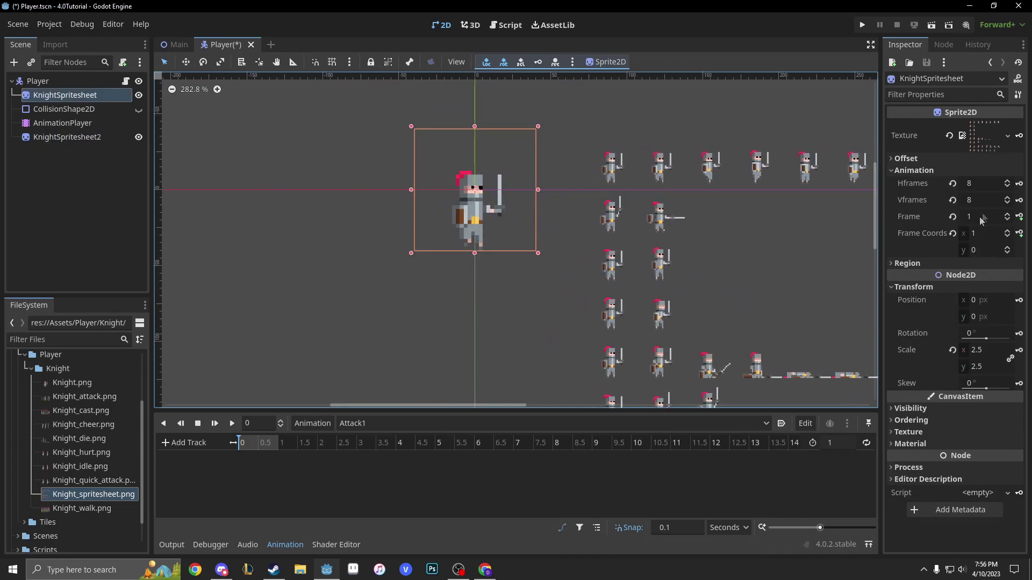
scroll(1009, 217, "up", 9)
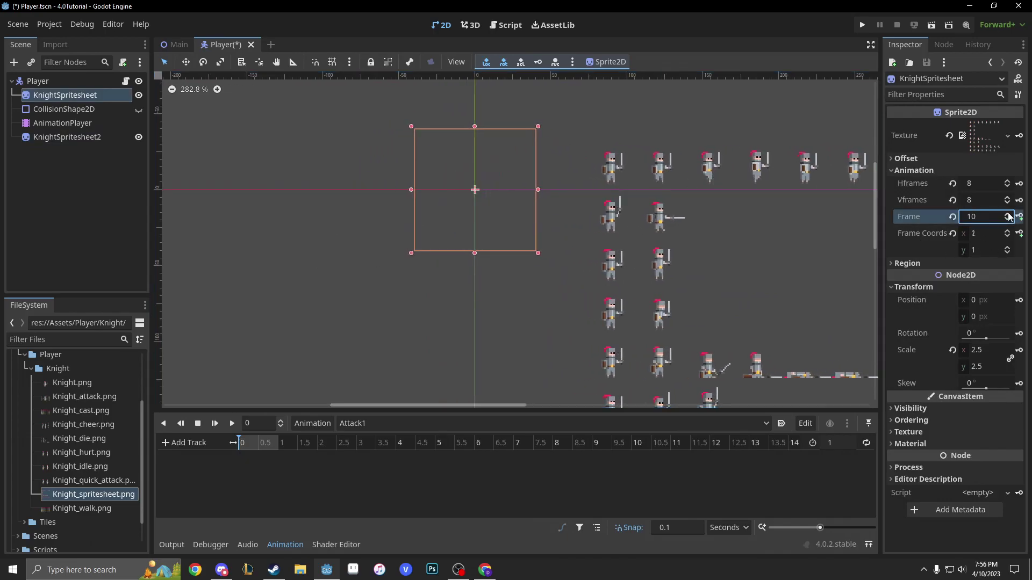
scroll(1009, 217, "up", 6)
scroll(1009, 216, "up", 5)
scroll(1010, 217, "up", 10)
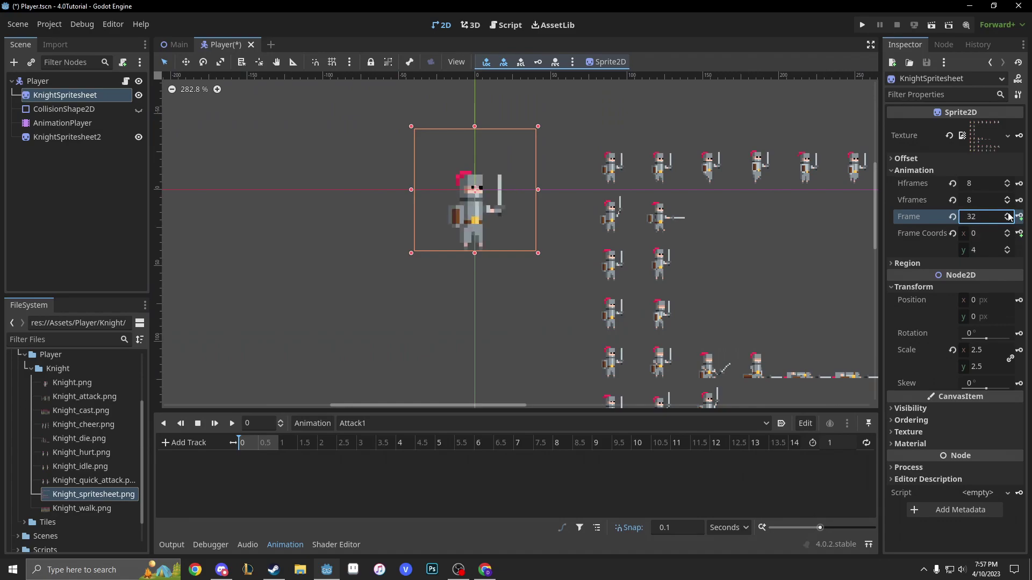
scroll(1010, 217, "up", 4)
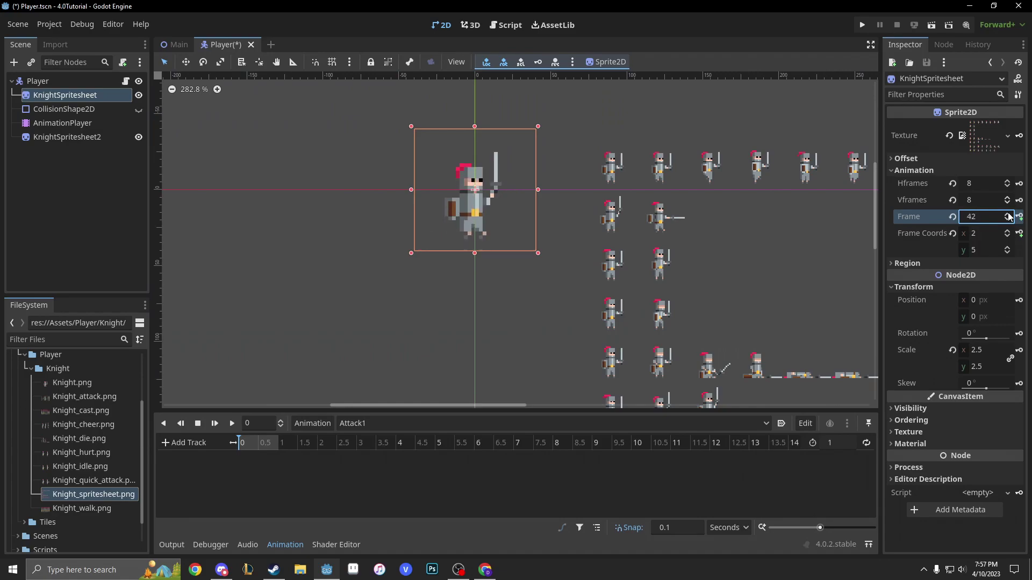
scroll(1009, 217, "up", 6)
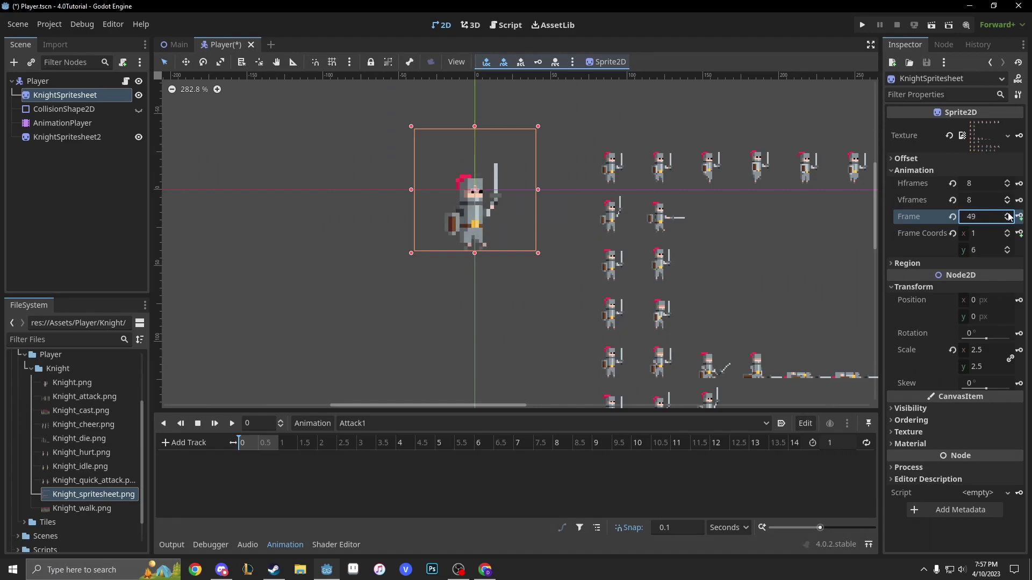
scroll(1009, 217, "up", 5)
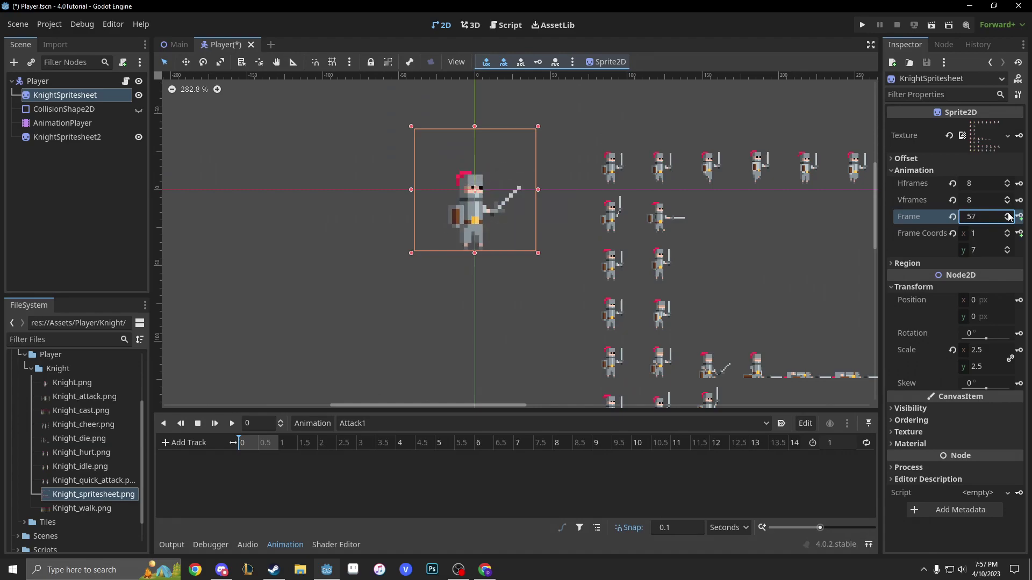
Key the KnightSpritesheet sprite's frames 56 to 62 at times 0 through 0.6 on a new frame track in Attack1
scroll(1009, 216, "down", 1)
scroll(1010, 217, "up", 1)
left_click(1019, 217)
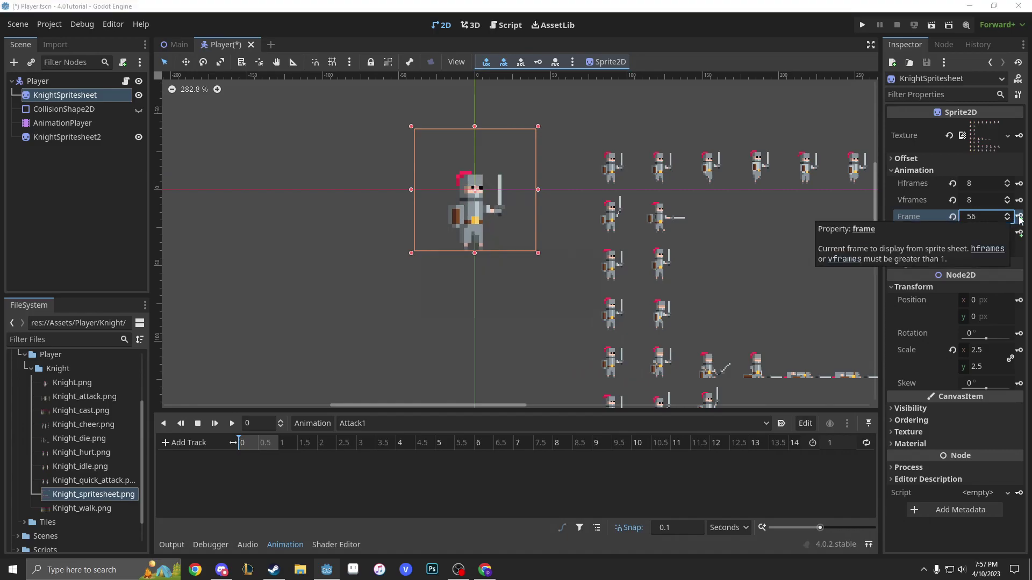
left_click(473, 311)
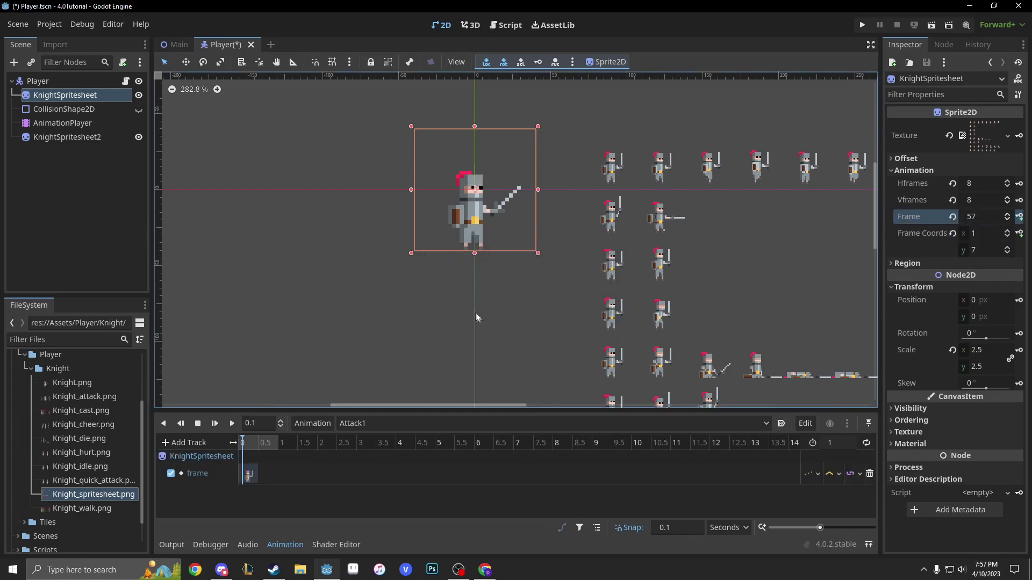
left_click(1020, 216)
left_click(1020, 217)
left_click(1020, 217)
left_click(1020, 217)
left_click(1019, 217)
left_click(1019, 216)
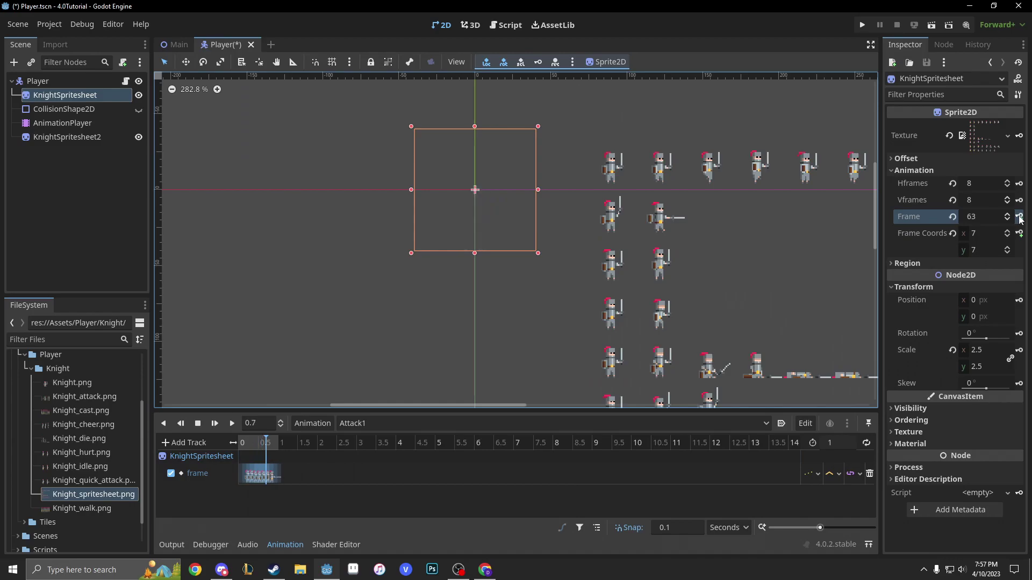
Set the Attack1 length to 0.7 seconds and scrub through its keys, comparing them with the reference sheet's last row
left_click_drag(259, 442, 220, 446)
left_click(841, 444)
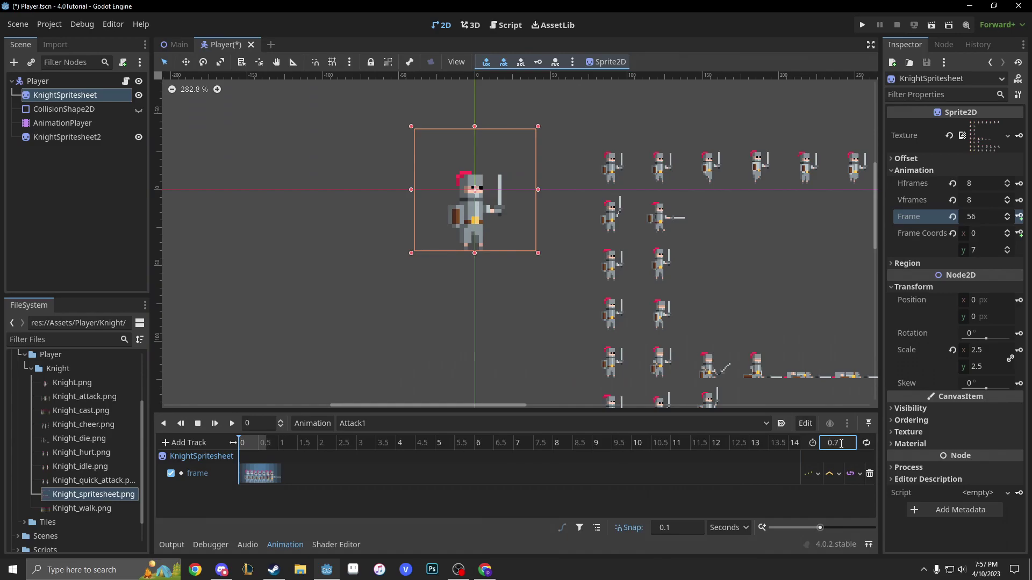
key("Return")
middle_click_drag(612, 398, 435, 207)
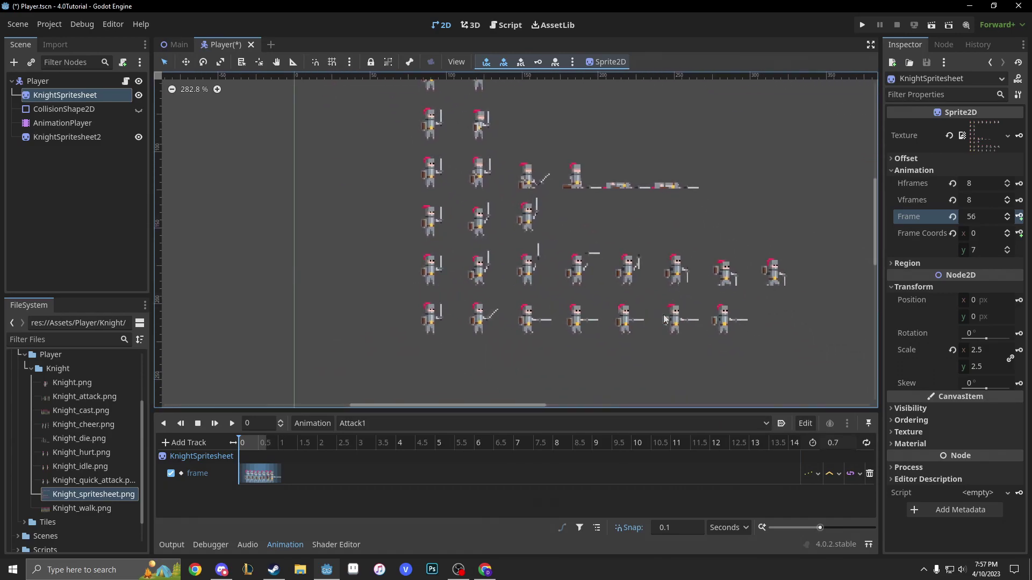
left_click_drag(241, 447, 252, 449)
middle_click_drag(266, 295, 408, 265)
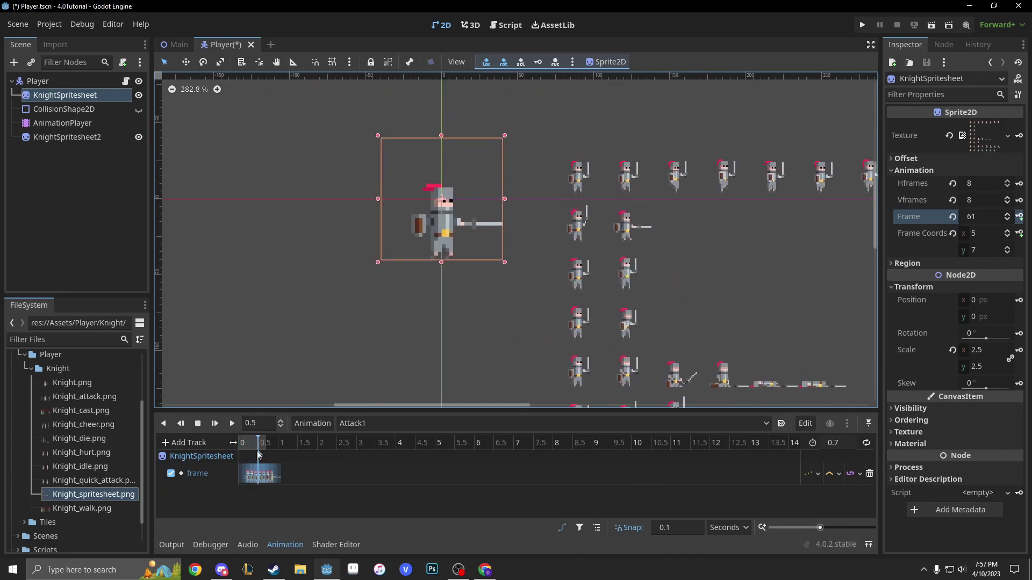
left_click_drag(265, 444, 265, 443)
Set the Attack1 length to 0.6 seconds and play the animation to check the sword swing
left_click(852, 443)
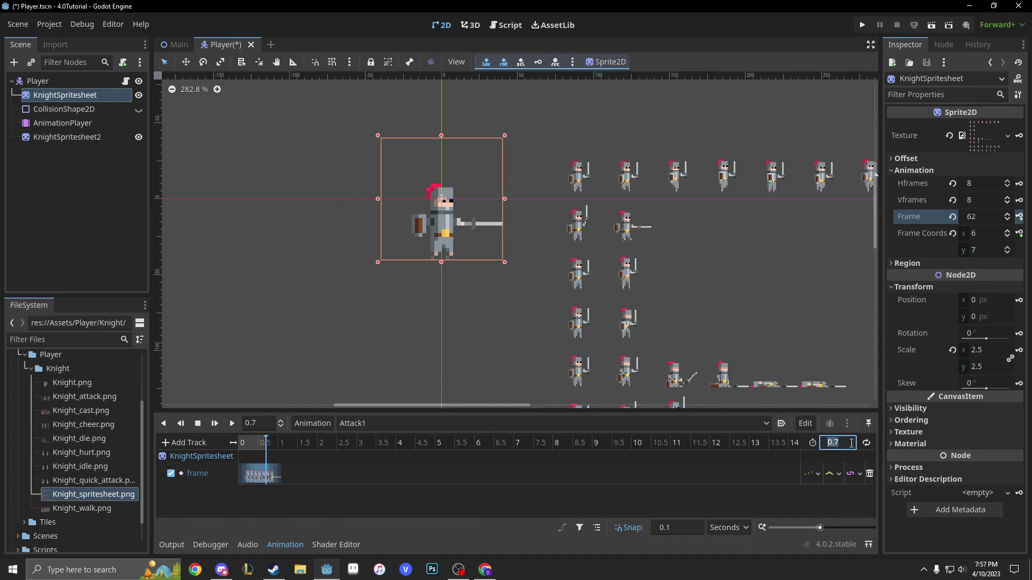
key("BackSpace")
type("6")
key("Return")
left_click(232, 425)
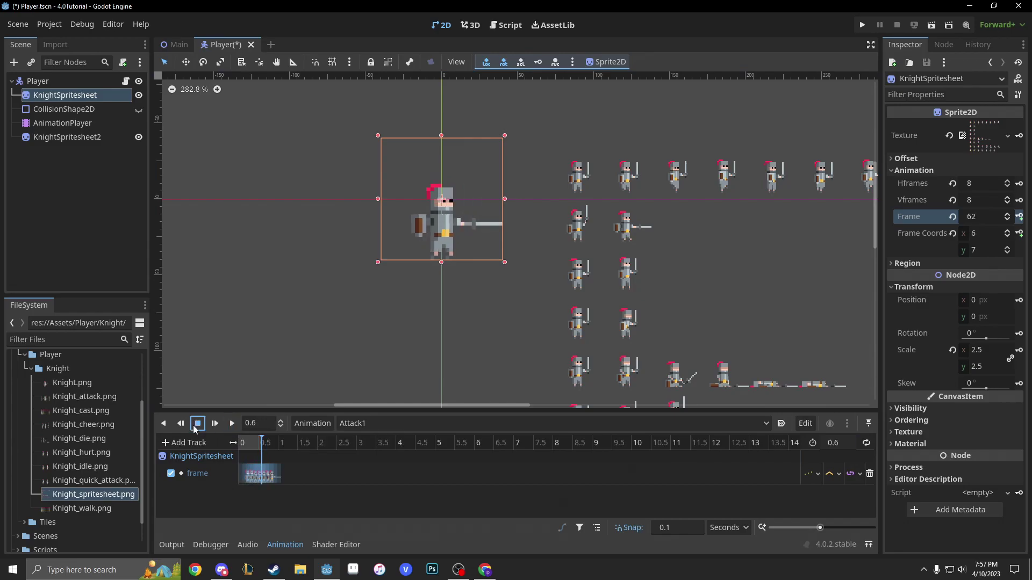
left_click(194, 424)
left_click(232, 425)
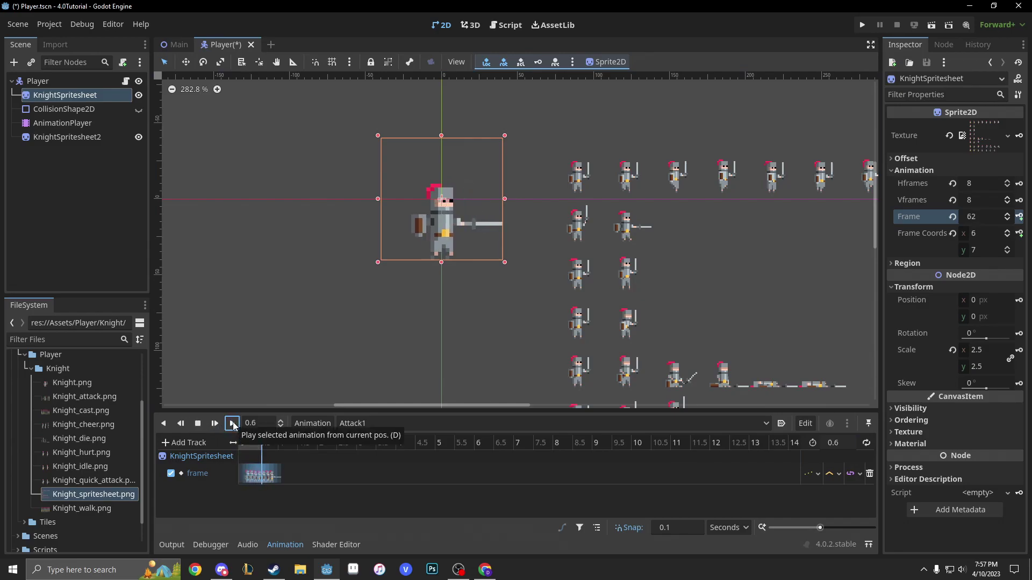
Enable ping-pong looping for Attack1, play it to check the motion and stop playback
left_click(868, 447)
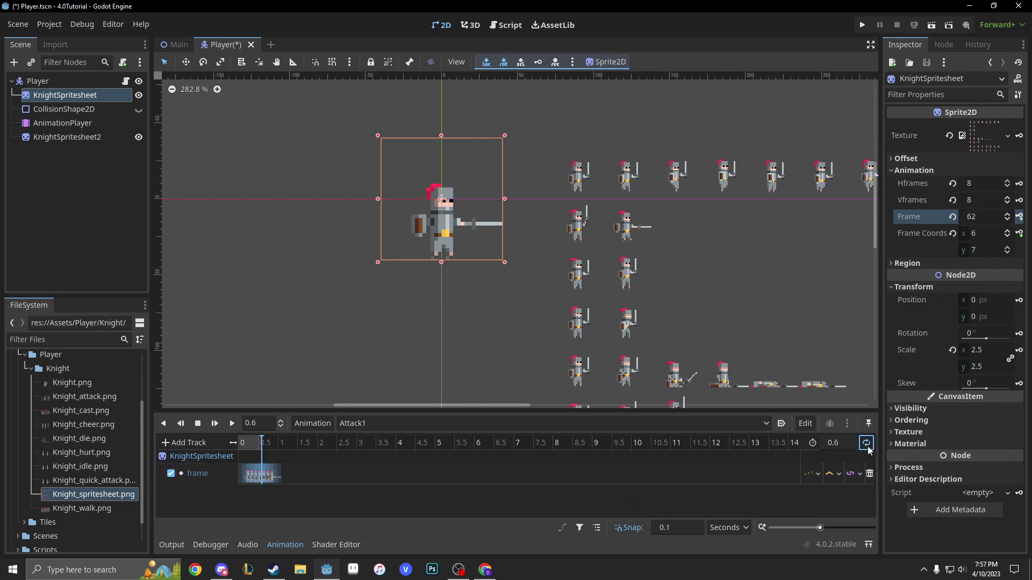
left_click(233, 424)
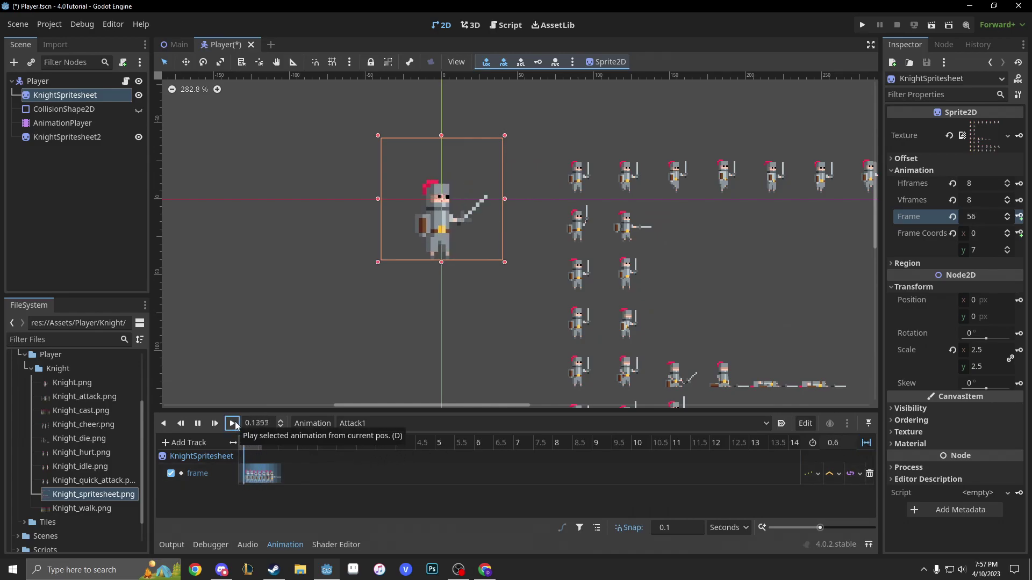
left_click(198, 426)
Switch Attack1 to regular looping and set its length to 0.9 seconds
left_click(867, 443)
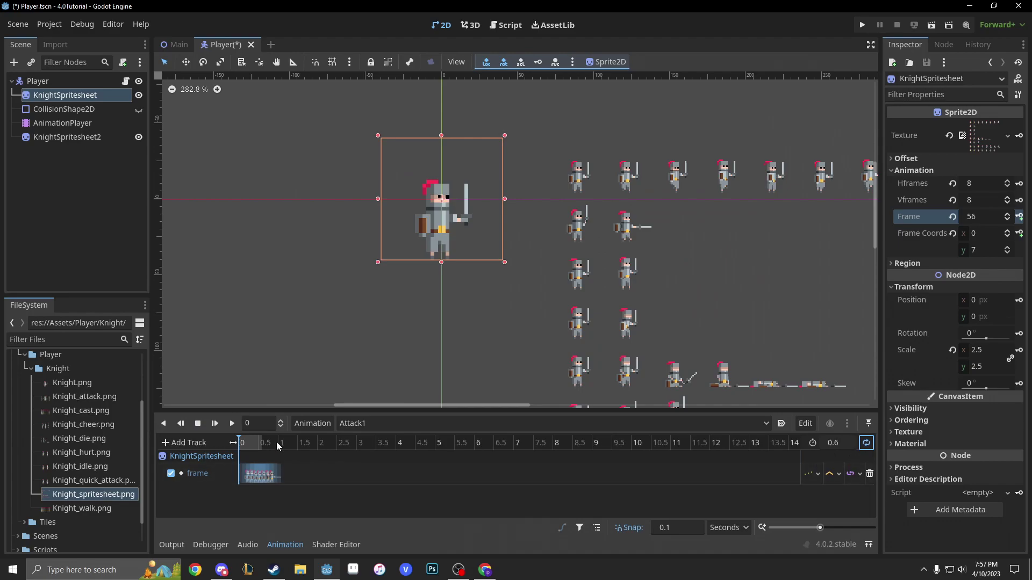
left_click(850, 443)
type("0.9")
key("Return")
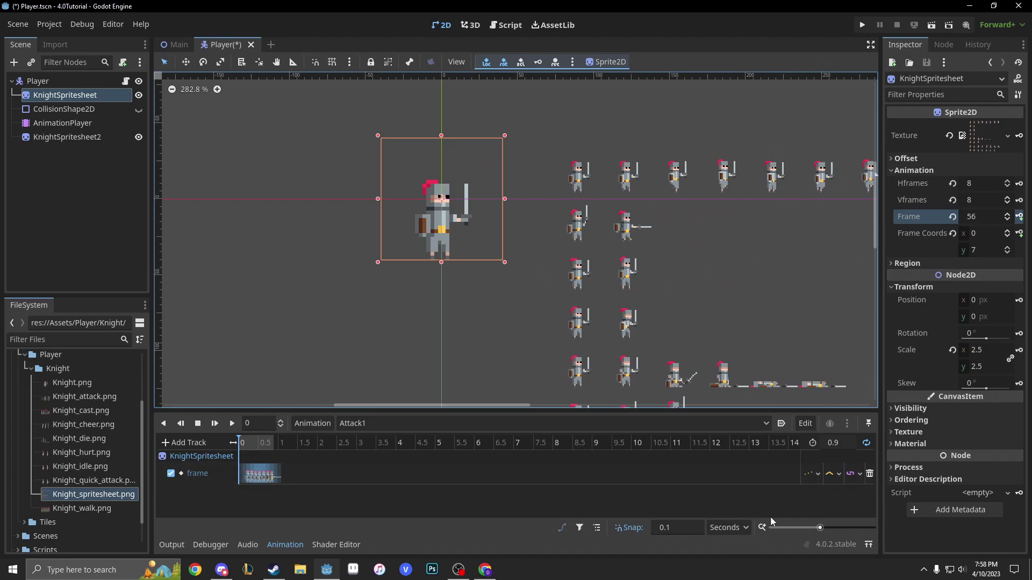
Duplicate the frame 60 key from time 0.4 to time 0.7 in the Attack1 frame track
left_click_drag(822, 531, 834, 528)
left_click(367, 473)
left_click(450, 442)
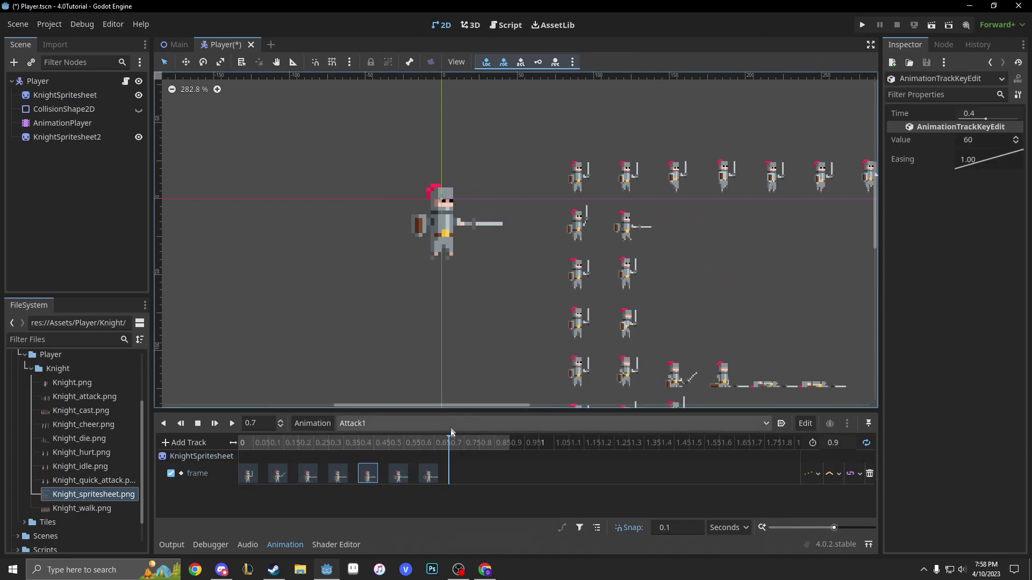
right_click(373, 474)
left_click(398, 498)
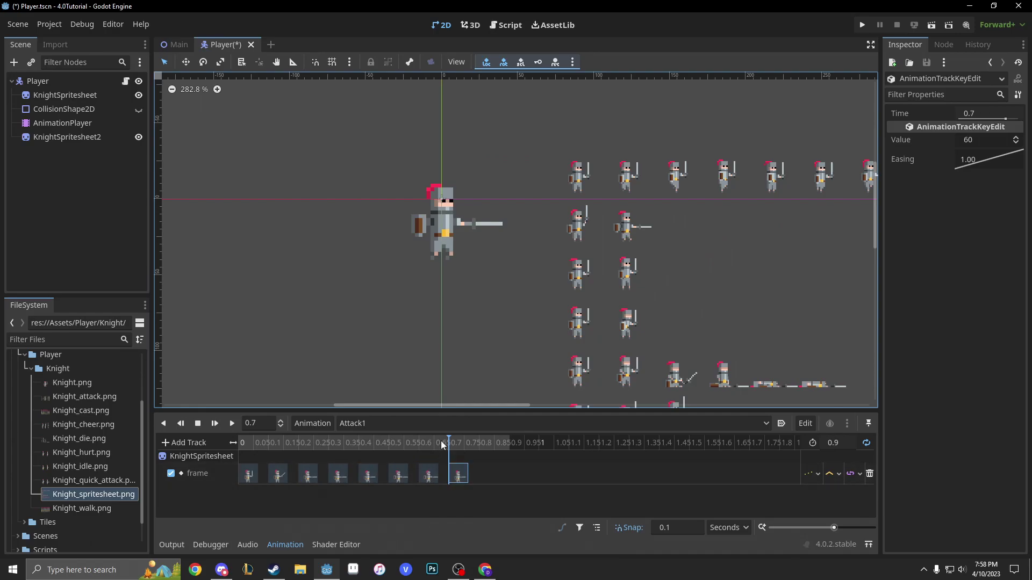
Scrub back through Attack1 and play it to check the added key
left_click_drag(452, 442, 306, 445)
key("d")
left_click(233, 424)
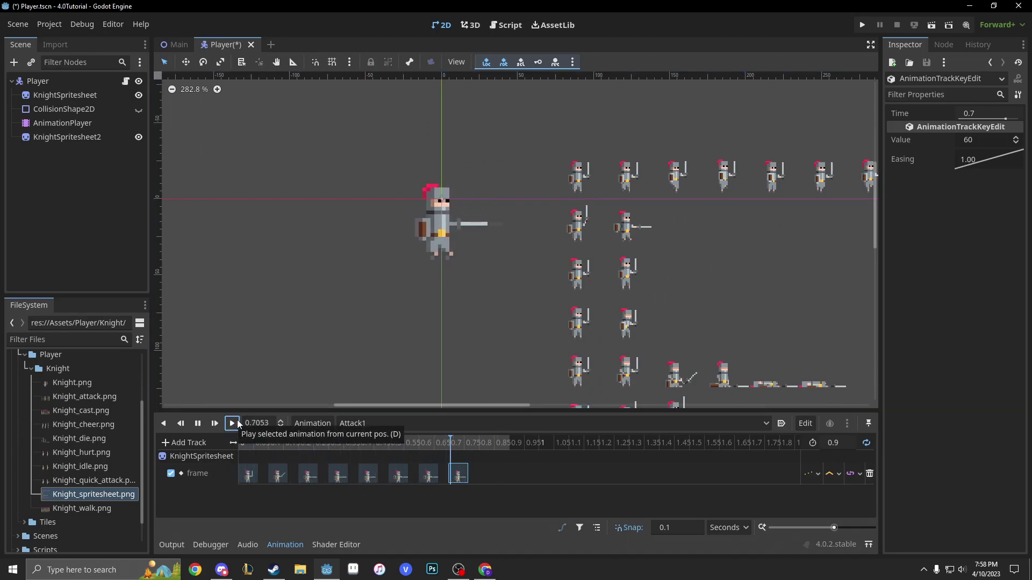
Duplicate the frame 57 key from time 0.1 to time 0.8 in the Attack1 frame track
left_click(468, 444)
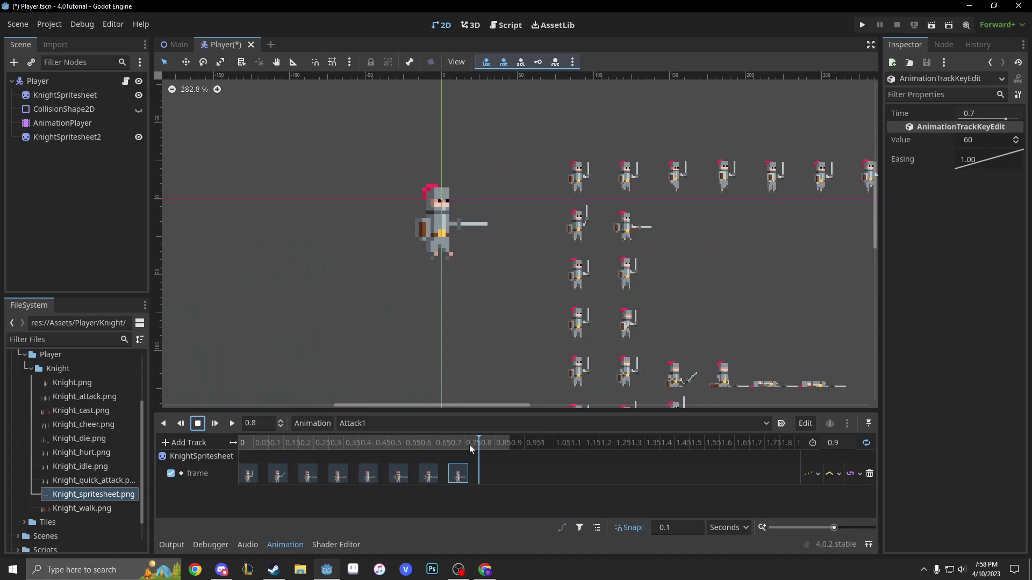
mouse_move(449, 446)
left_mouse_down()
mouse_move(433, 446)
mouse_move(458, 451)
mouse_move(253, 440)
mouse_move(469, 448)
mouse_move(412, 453)
mouse_move(461, 456)
left_mouse_up()
left_click_drag(339, 449, 279, 444)
left_click(280, 473)
left_click(480, 443)
right_click(275, 478)
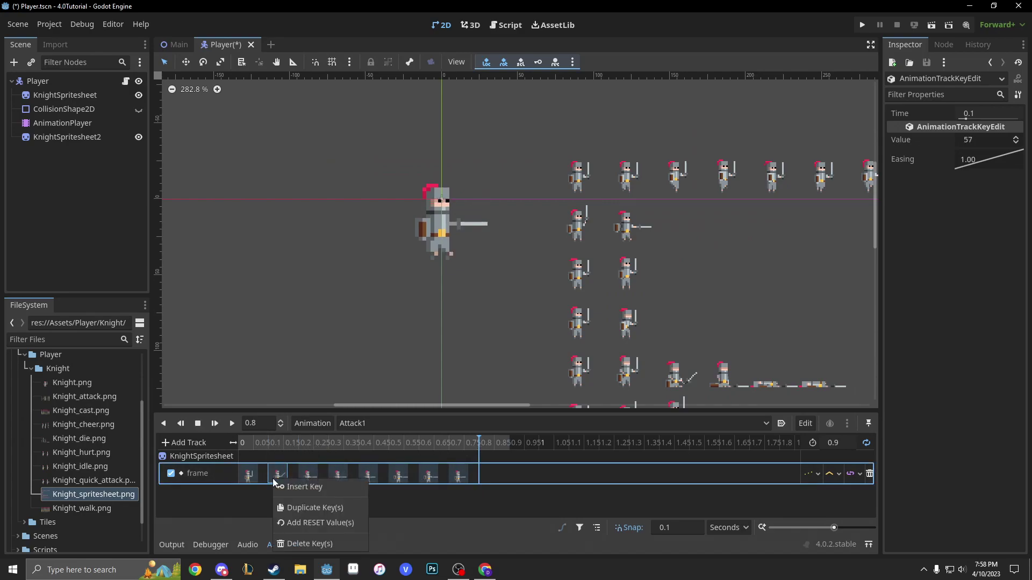
left_click(301, 501)
Scrub and play the extended Attack1 animation to examine the full sword swing, and stop playback at time 0
left_click_drag(501, 446, 263, 450)
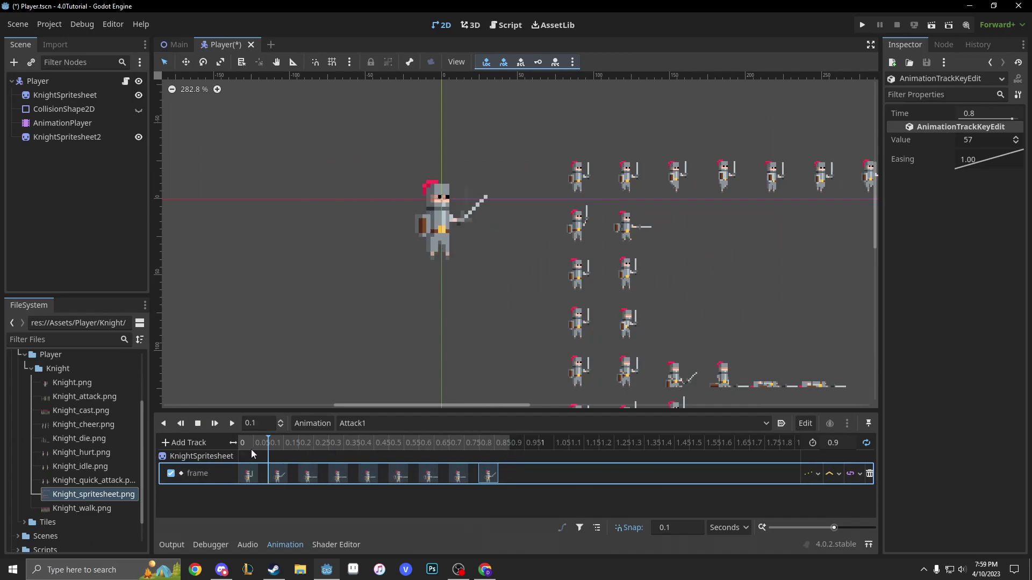
left_click(232, 423)
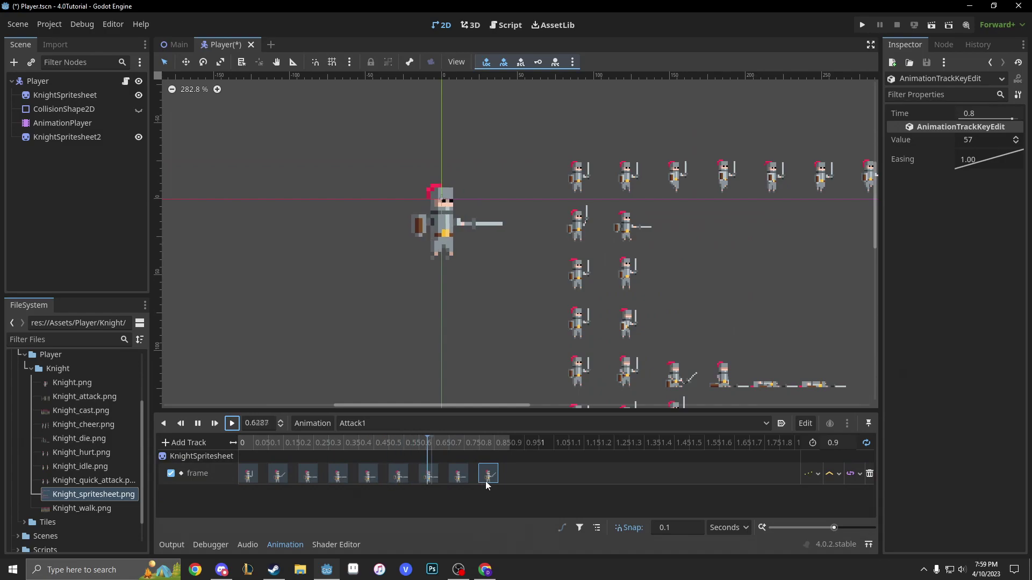
scroll(537, 355, "down", 3)
scroll(534, 349, "down", 1)
middle_click_drag(535, 350, 494, 279)
scroll(524, 263, "up", 1)
key("s")
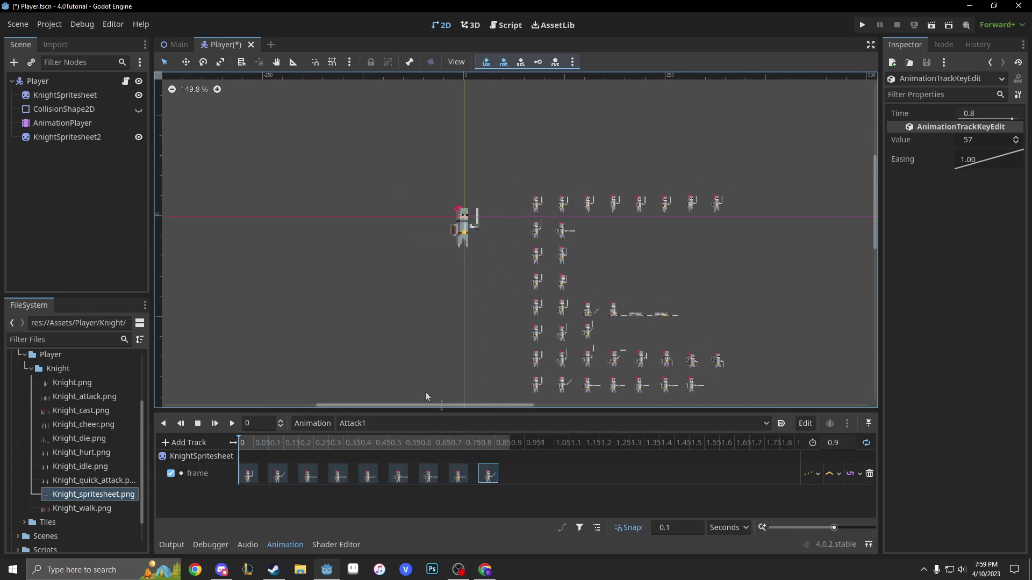
Skew the KnightSpritesheet sprite to 40.4° at time 0.4 and key it on a new skew track in Attack1
left_click(93, 98)
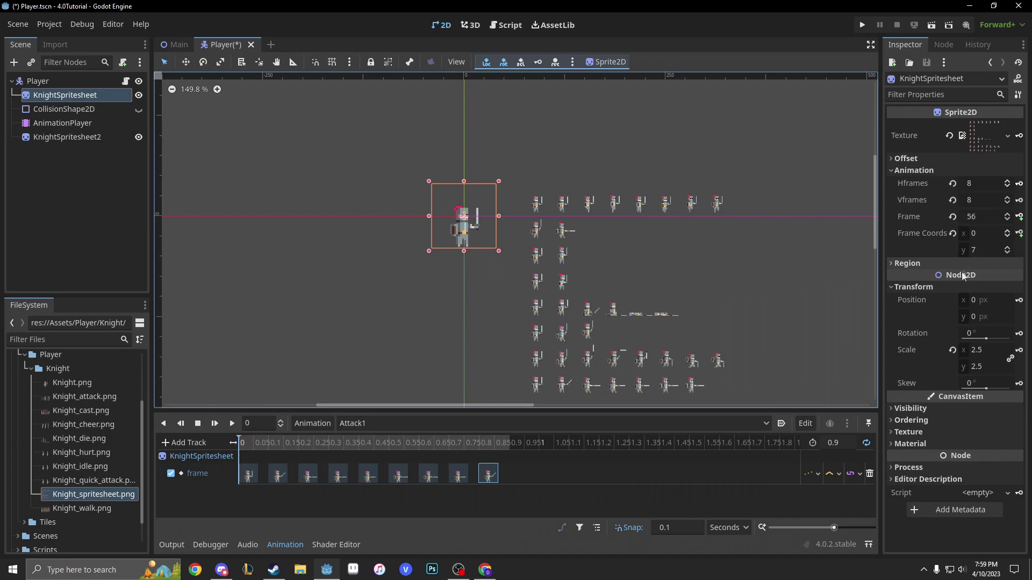
left_click(357, 444)
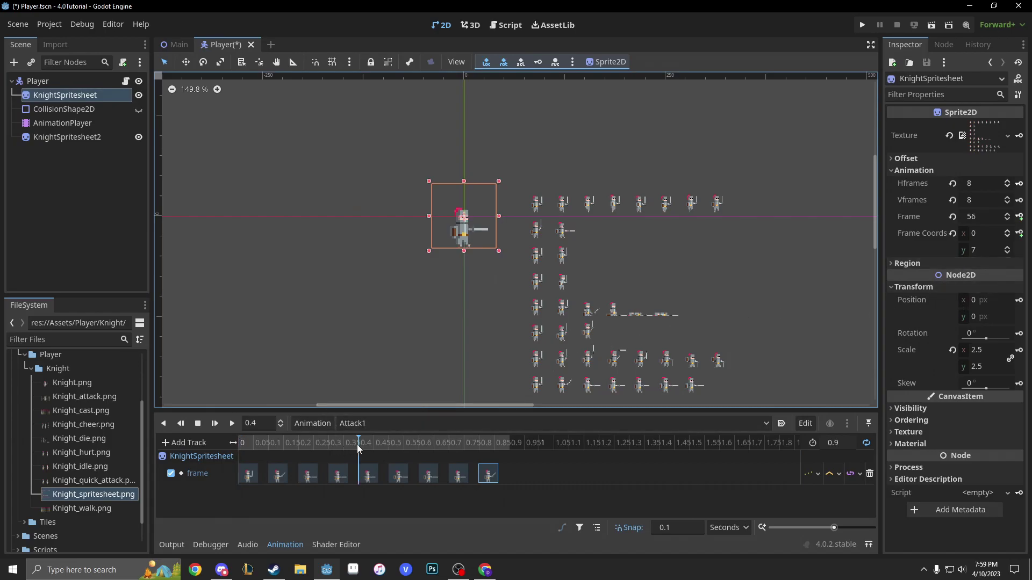
left_click_drag(985, 388, 1020, 388)
left_click(1019, 384)
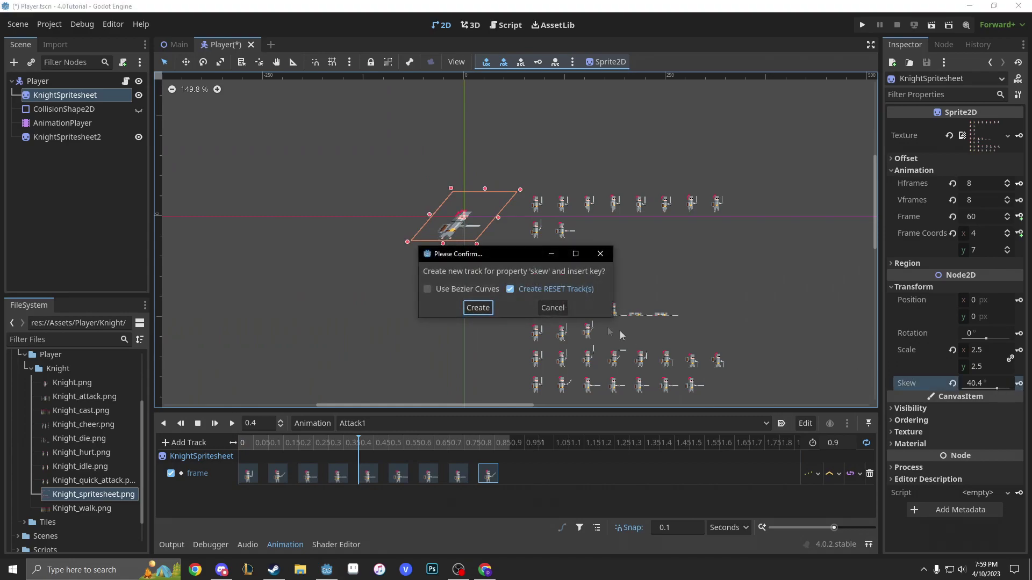
left_click(490, 309)
Reset the sprite's skew to 0° at time 0, key it and play Attack1 to preview the skewing
left_click(252, 445)
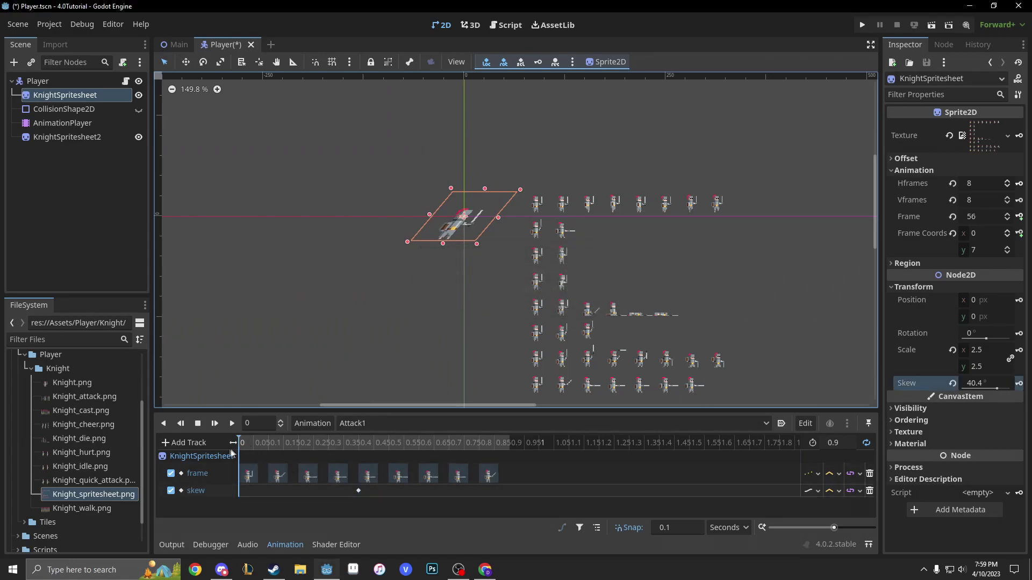
left_click(952, 383)
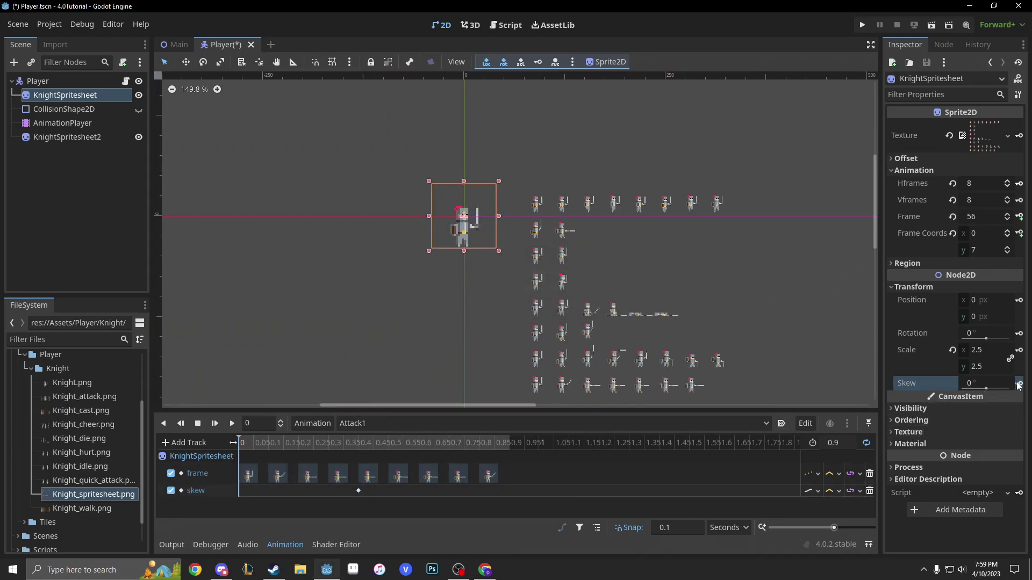
left_click(232, 423)
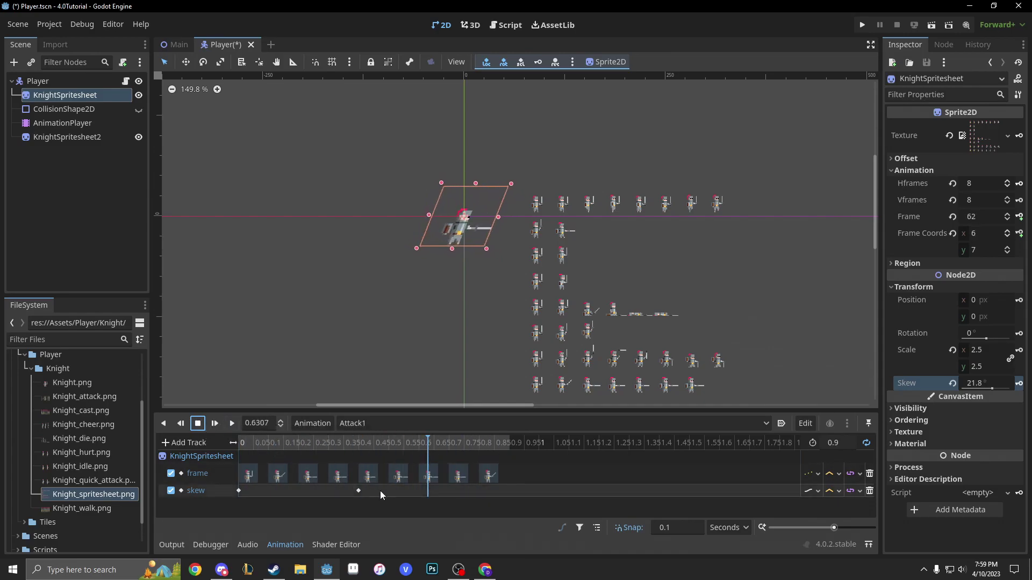
Delete both skew keys and remove the skew track from Attack1
left_click(359, 490)
key("Delete")
left_click(237, 491)
key("Delete")
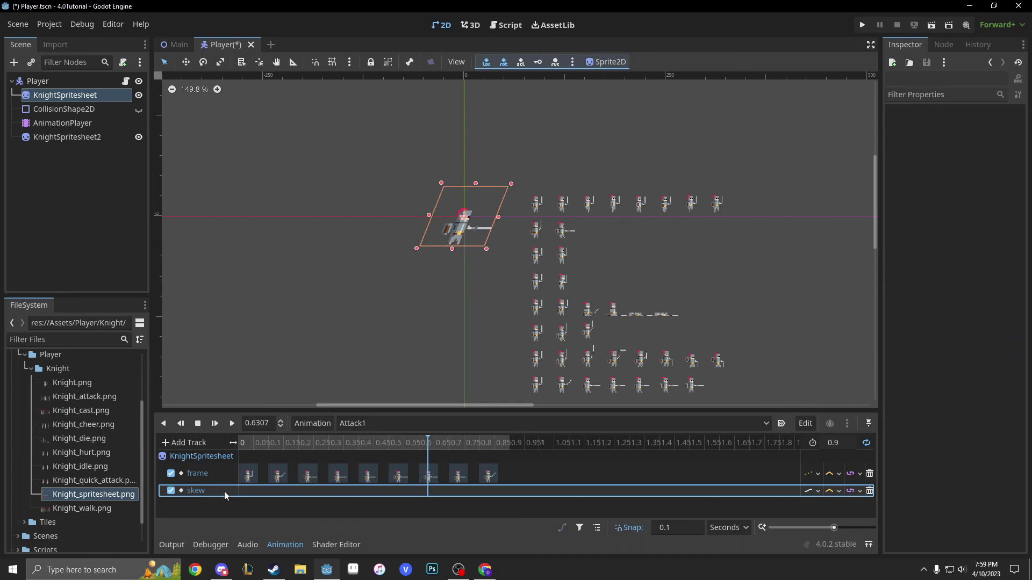
double_click(196, 491)
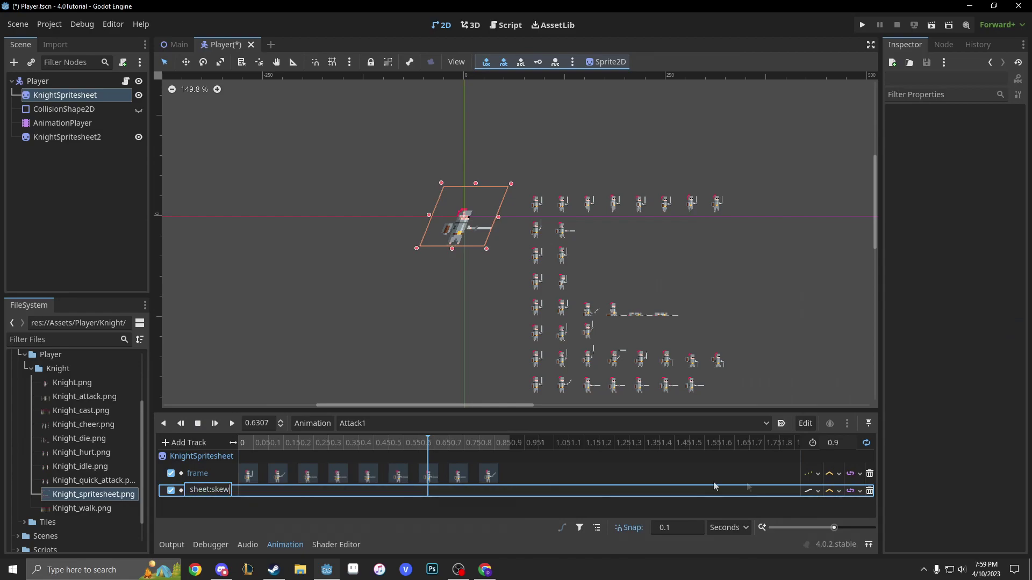
left_click(870, 491)
Return the playhead to 0 and reset the KnightSpritesheet sprite's skew to 0°
left_click_drag(285, 447, 221, 438)
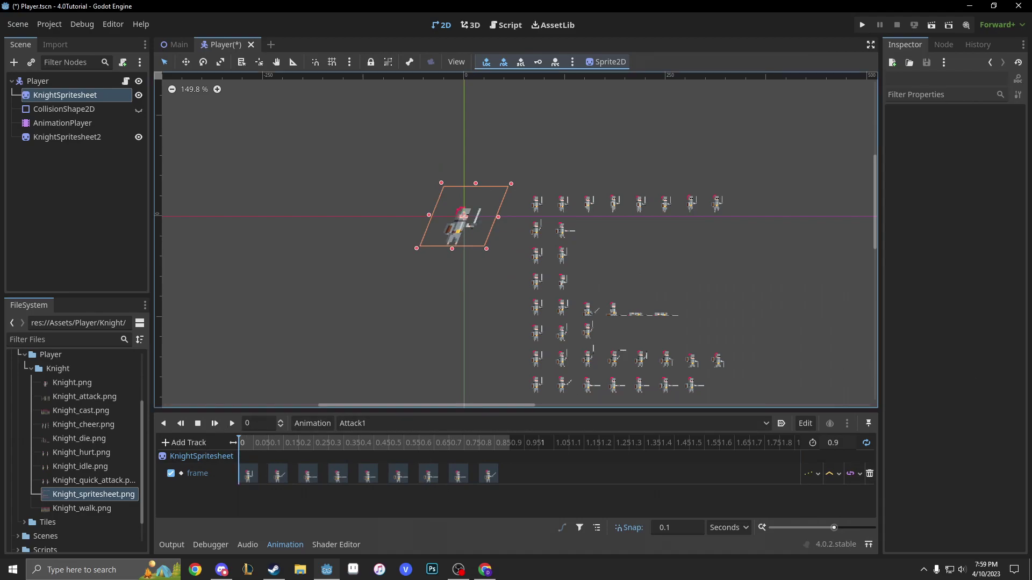
left_click(82, 96)
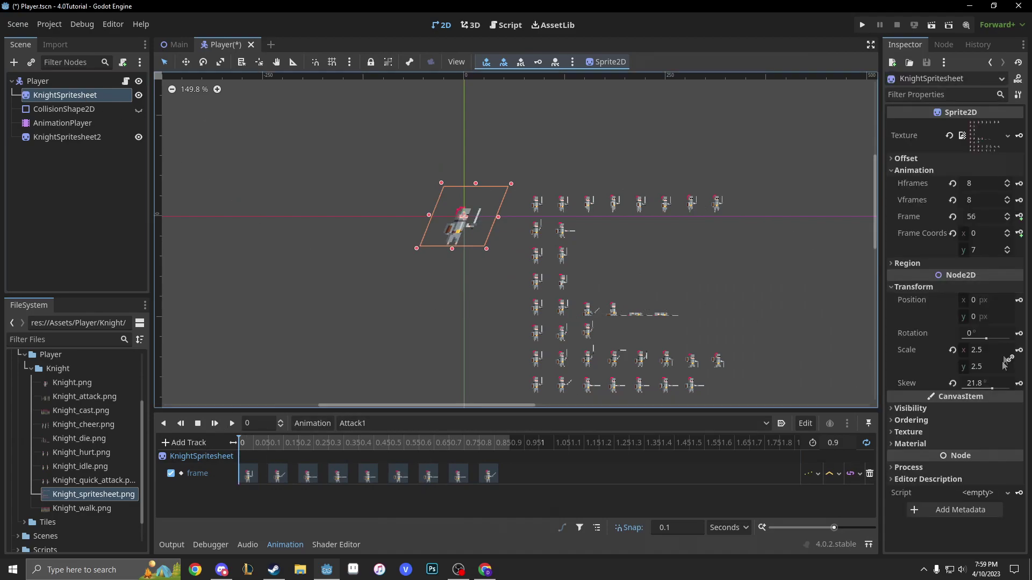
left_click(952, 382)
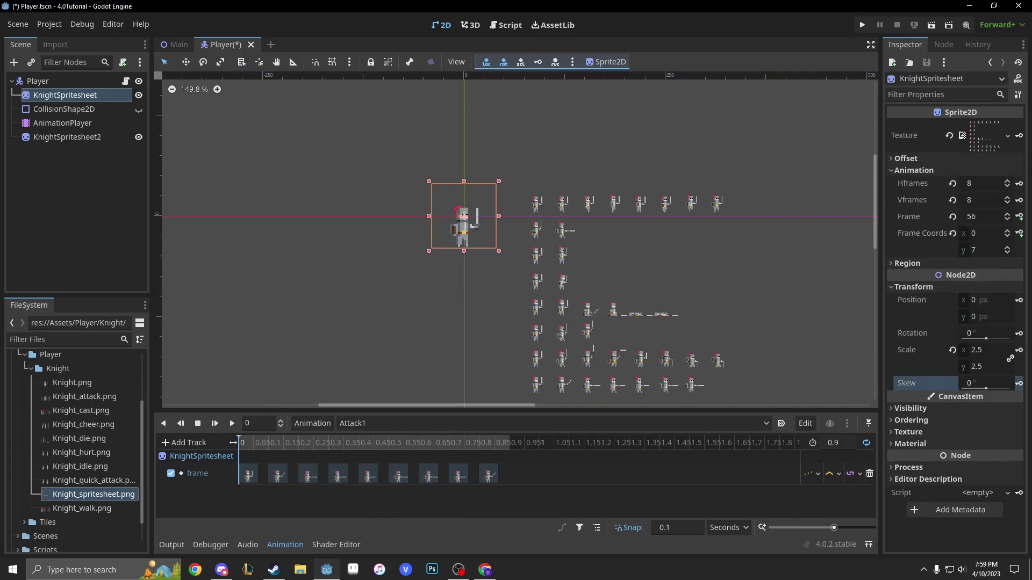
left_click(572, 502)
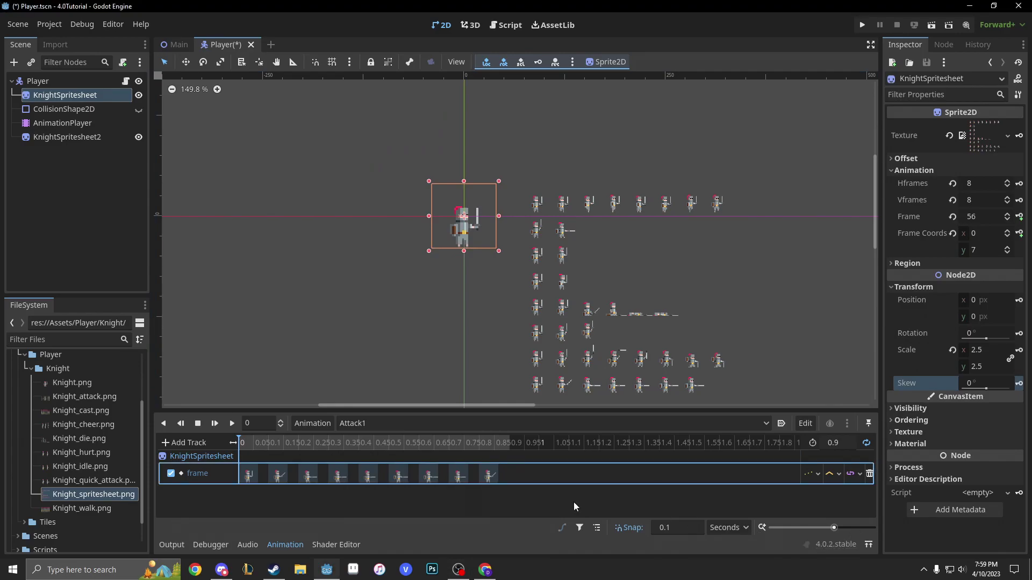
Add a Call Method track for the Player node to Attack1 and remove it again
left_click(182, 444)
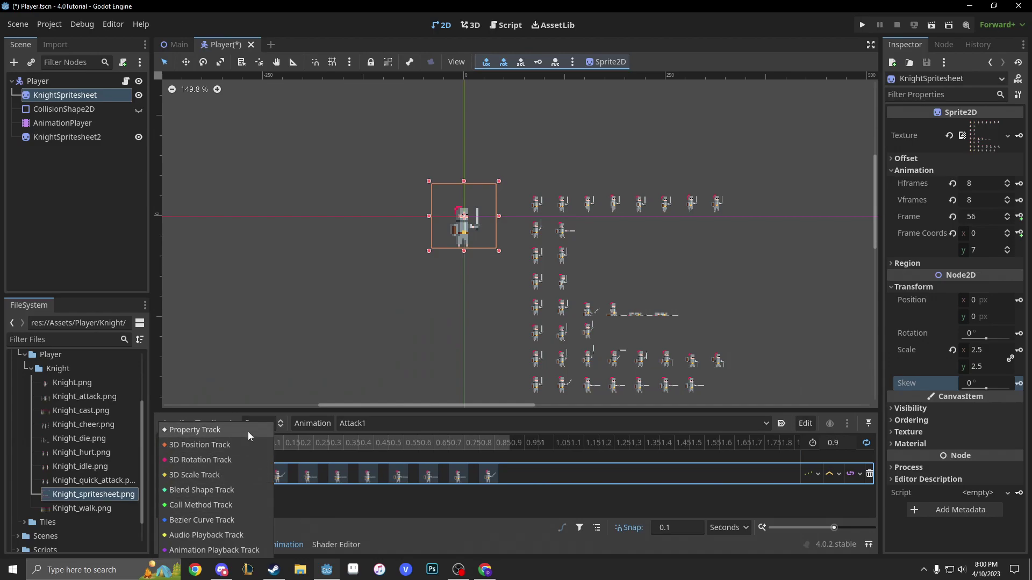
left_click(228, 502)
left_click(491, 145)
double_click(486, 131)
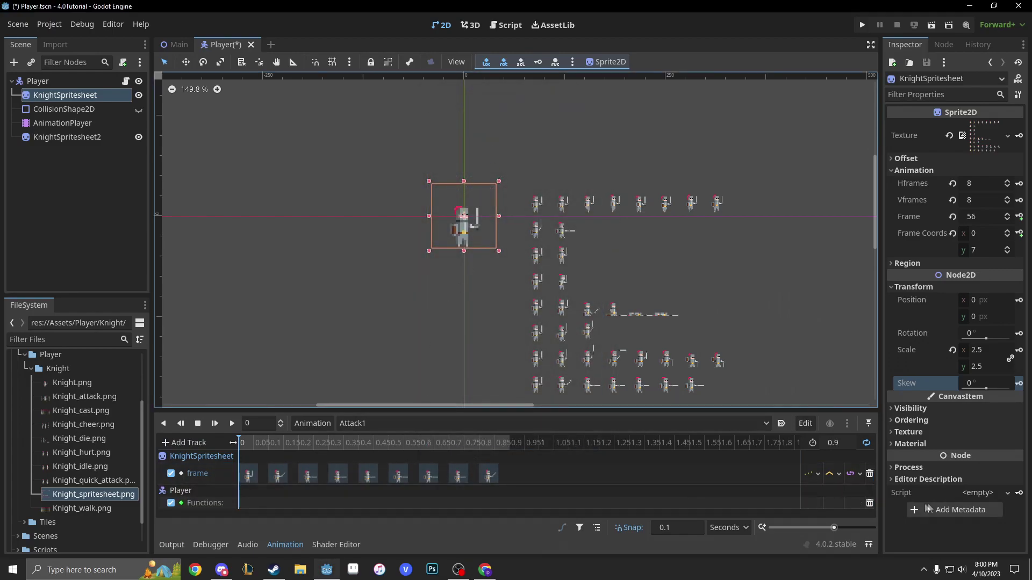
left_click(870, 503)
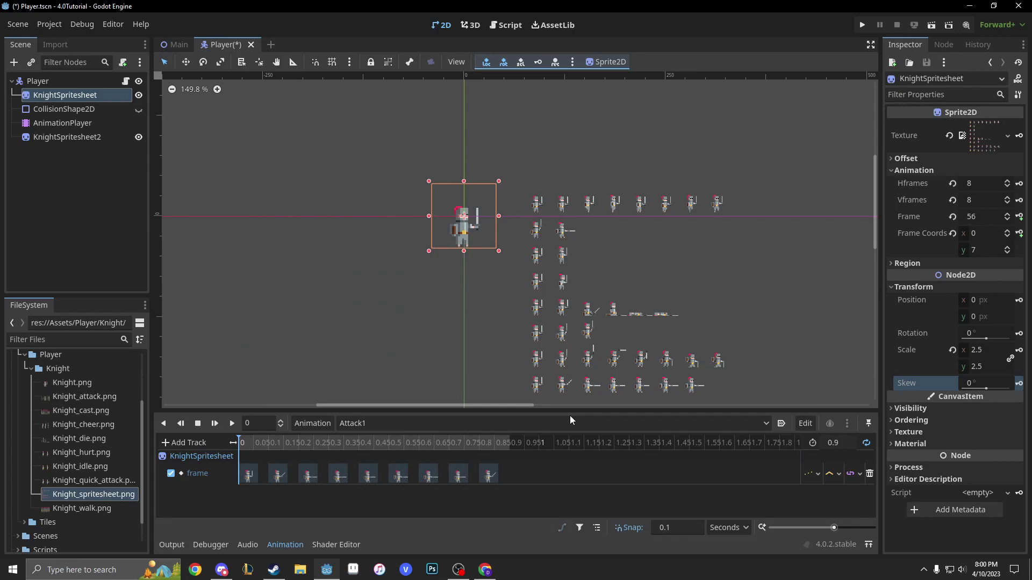
Deselect the KnightSpritesheet sprite and make the CollisionShape2D node visible
left_click(434, 305)
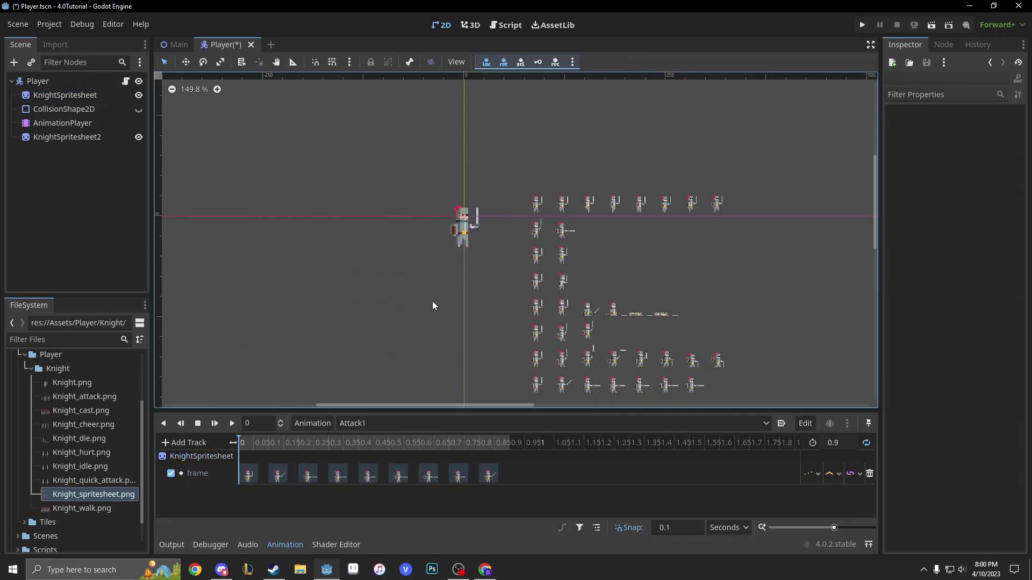
left_click(139, 109)
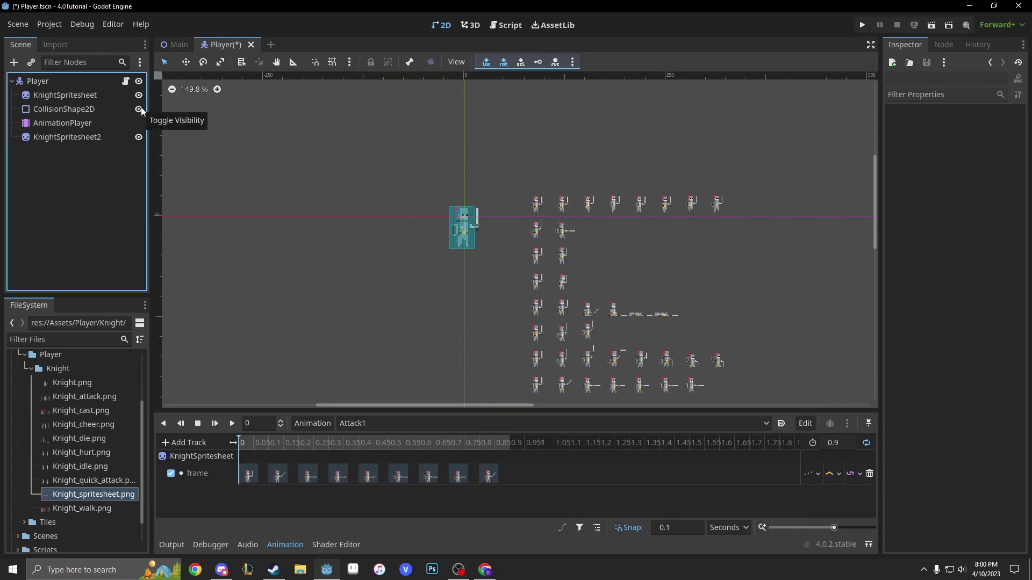